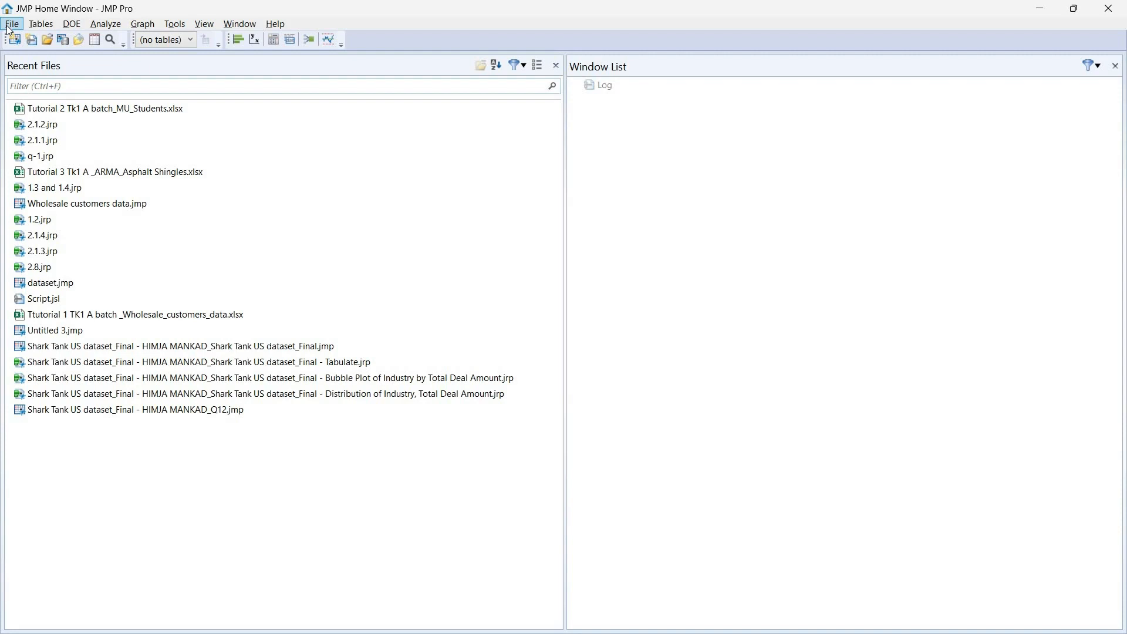
# Step: Open the CSV file Tutorial 2 Tk1 A batch_MU_Students with all file types listed, and maximize its data table
pyautogui.click(10, 26)
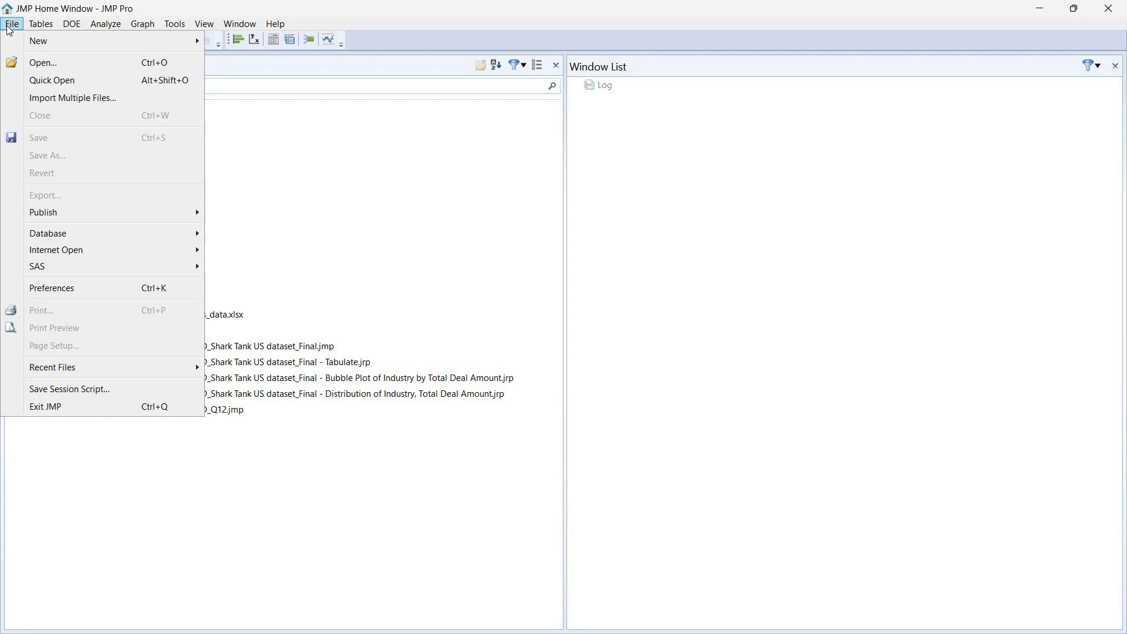
pyautogui.click(36, 70)
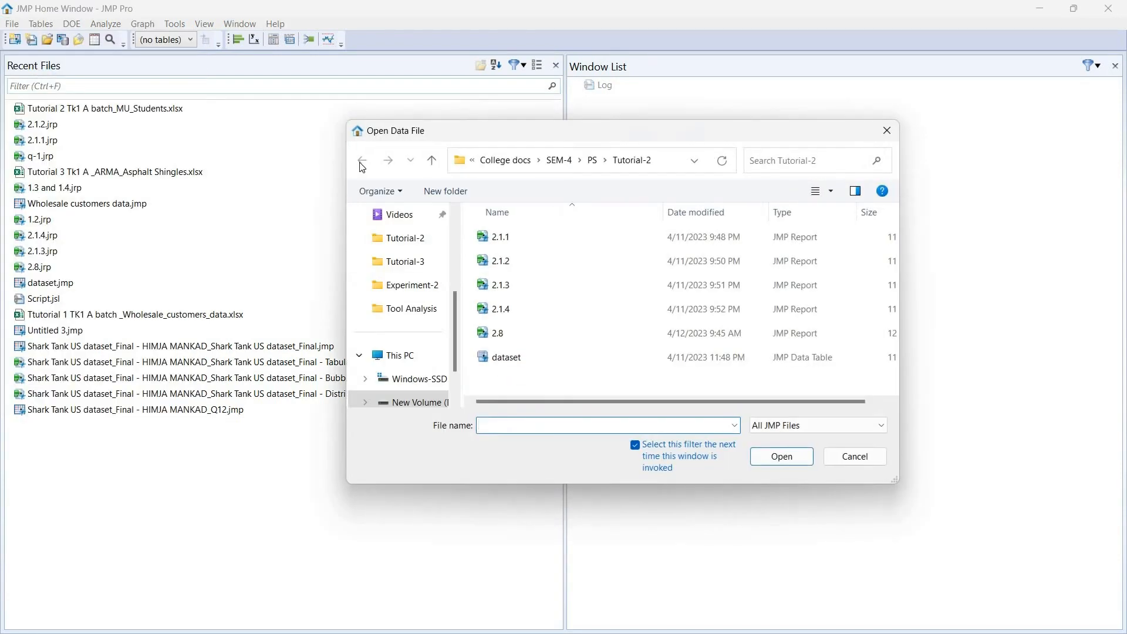
pyautogui.click(814, 433)
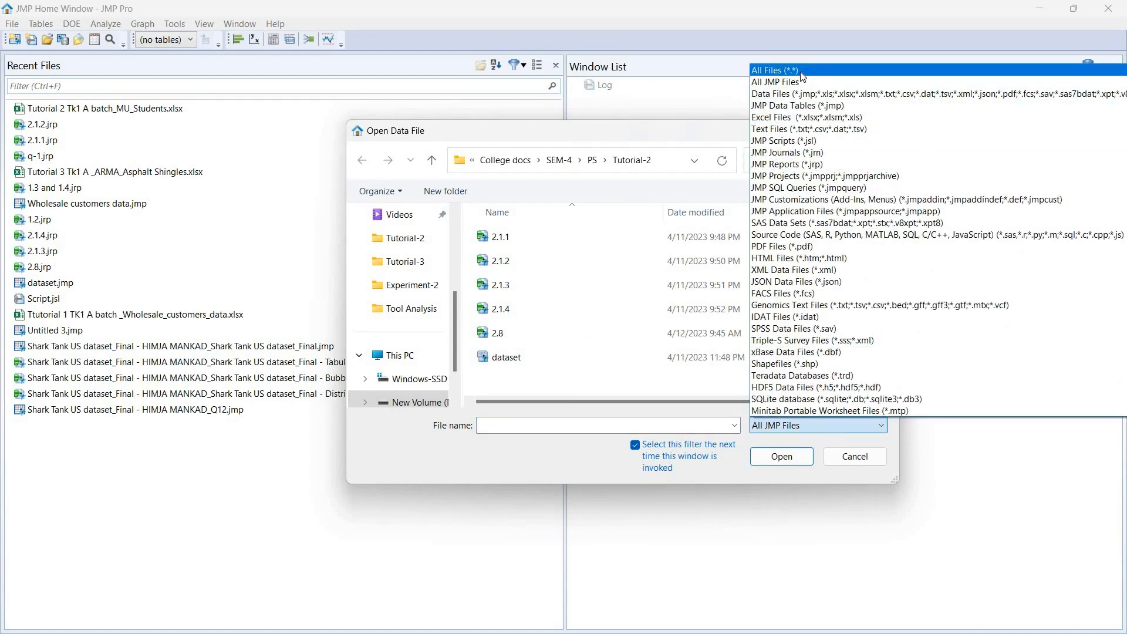
pyautogui.click(787, 70)
pyautogui.scroll(-4, 566, 367)
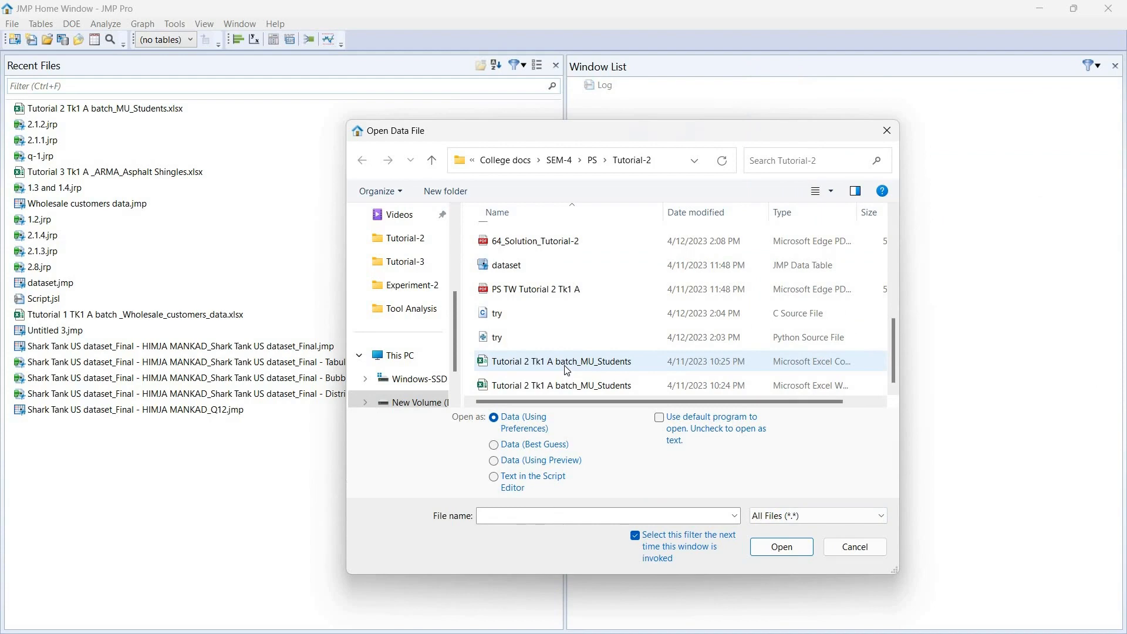
pyautogui.click(567, 370)
pyautogui.click(772, 549)
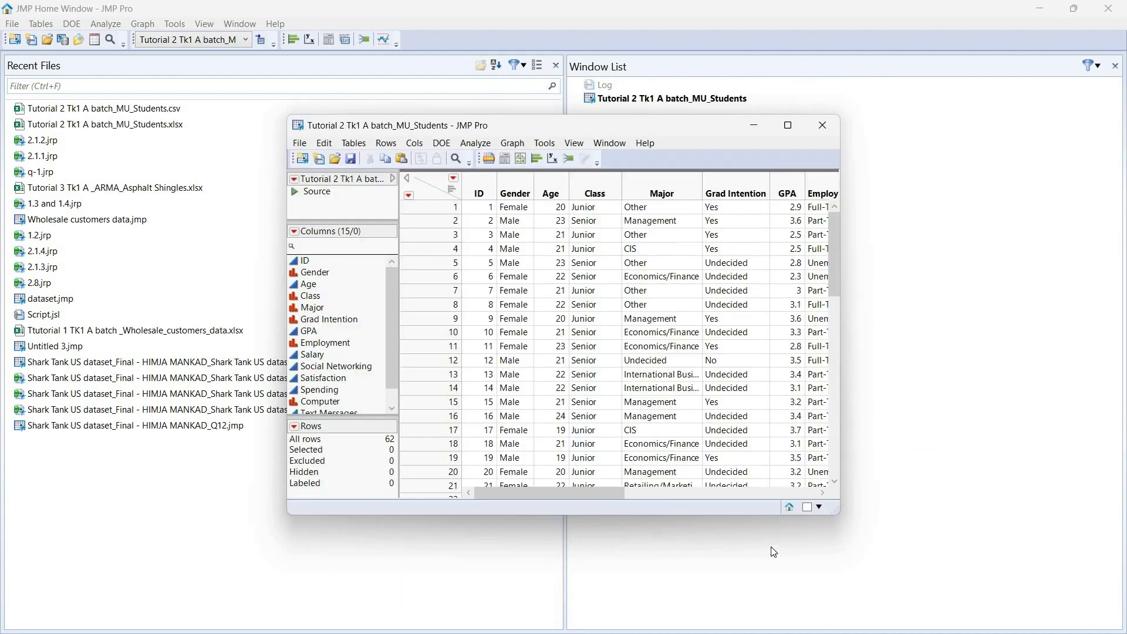
pyautogui.click(788, 126)
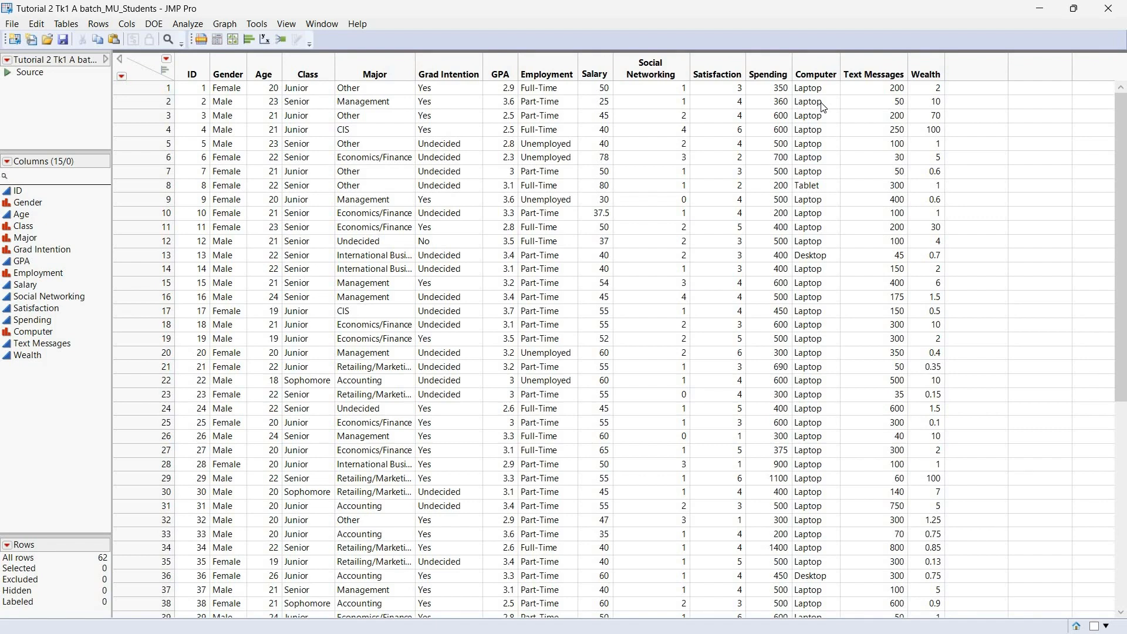
# Step: Review the GPA, Salary and Text Messages columns in the student data table
pyautogui.click(503, 64)
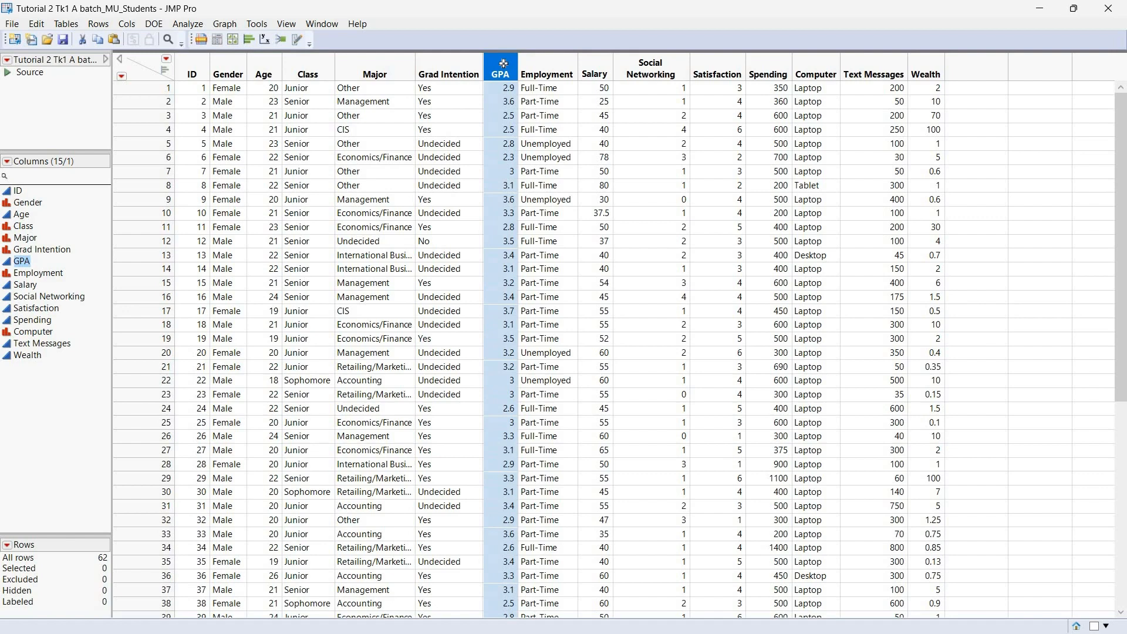
pyautogui.click(586, 58)
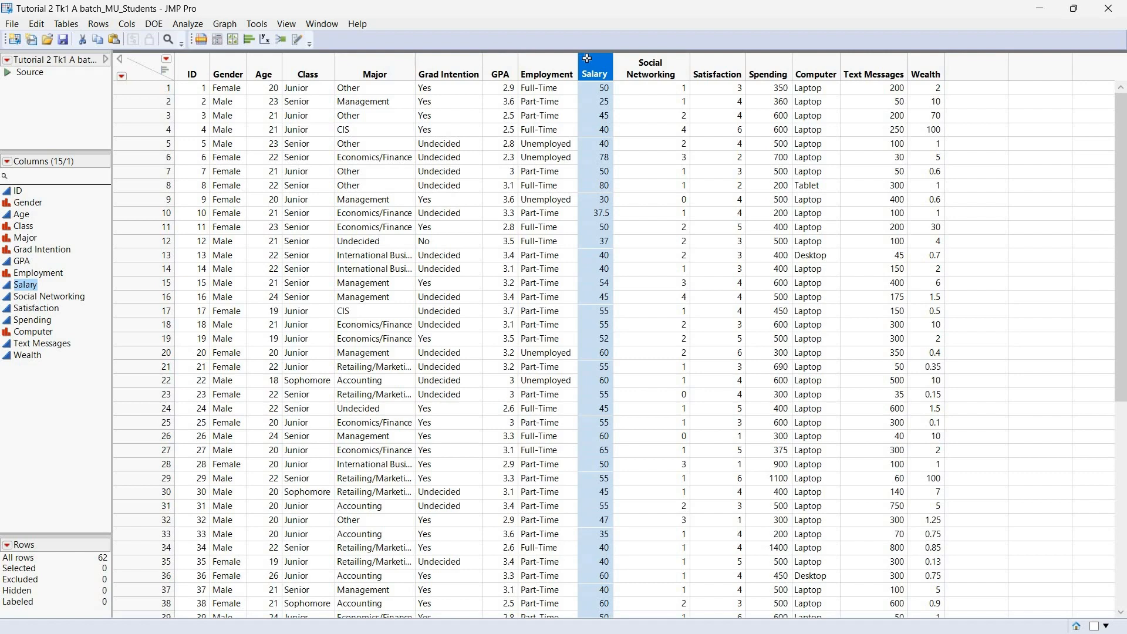
pyautogui.click(874, 56)
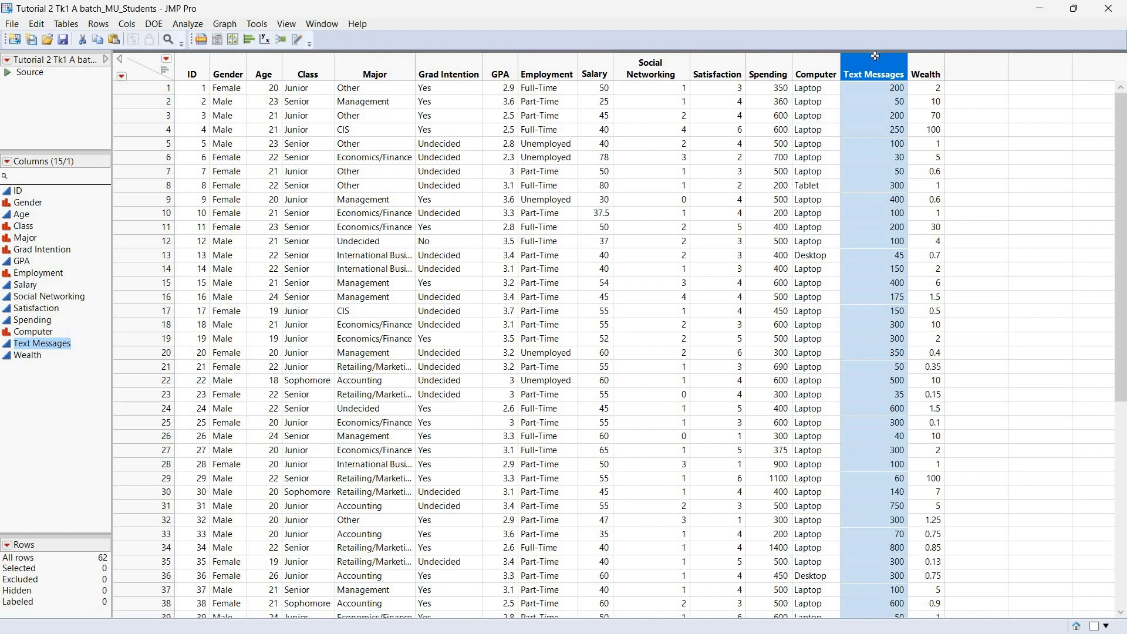
pyautogui.click(495, 63)
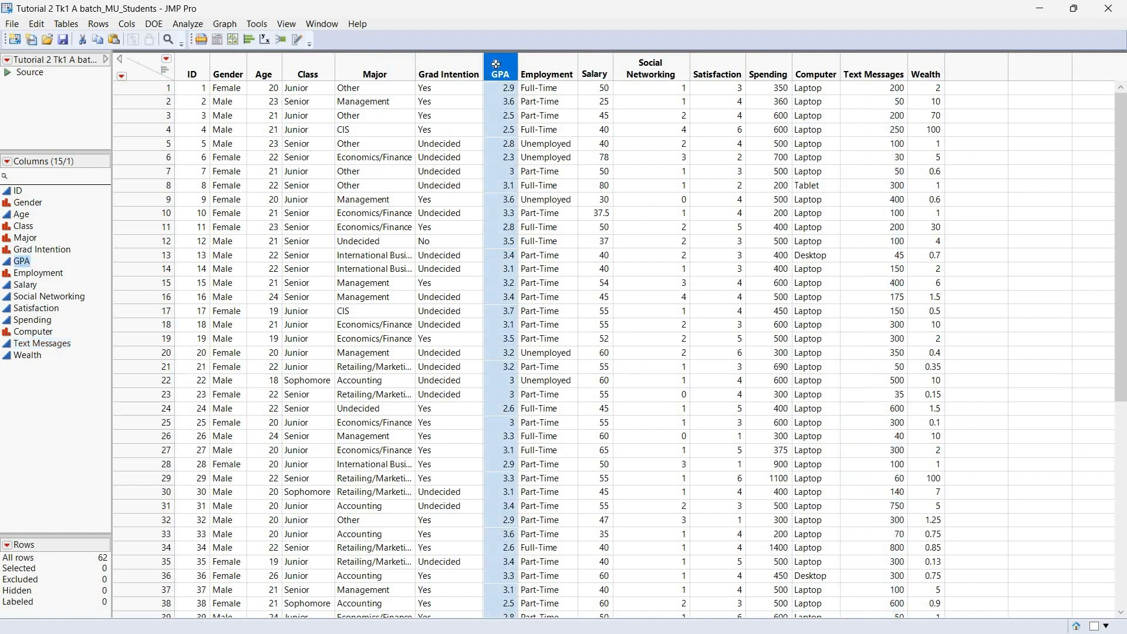
# Step: Create a Tabulate report with GPA as a row and Mean as its statistic
pyautogui.click(189, 26)
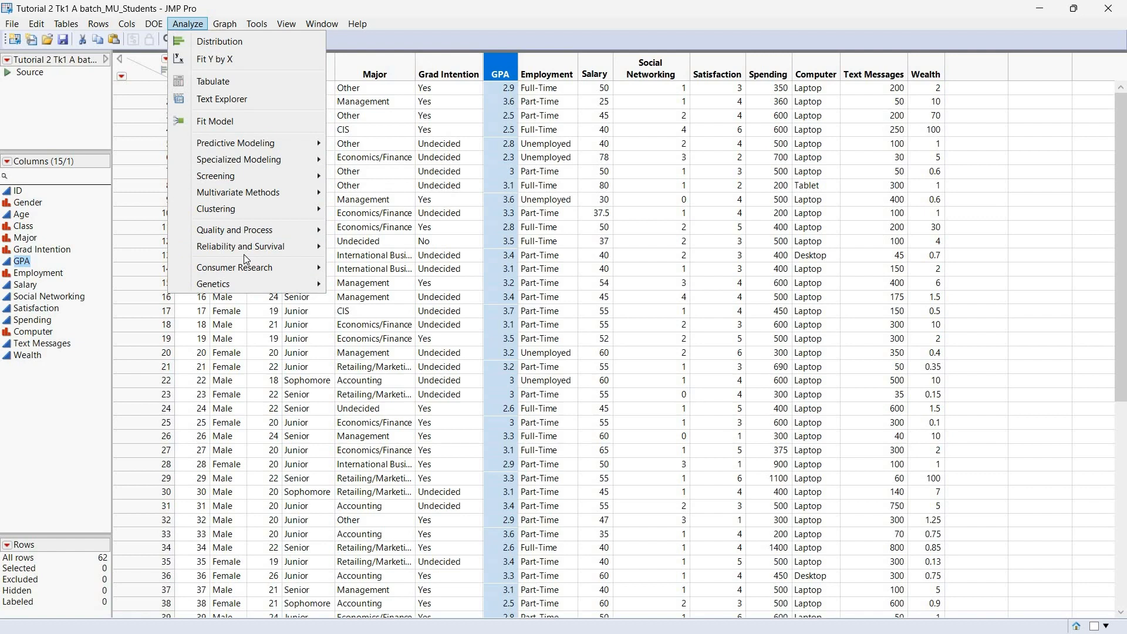
pyautogui.click(248, 81)
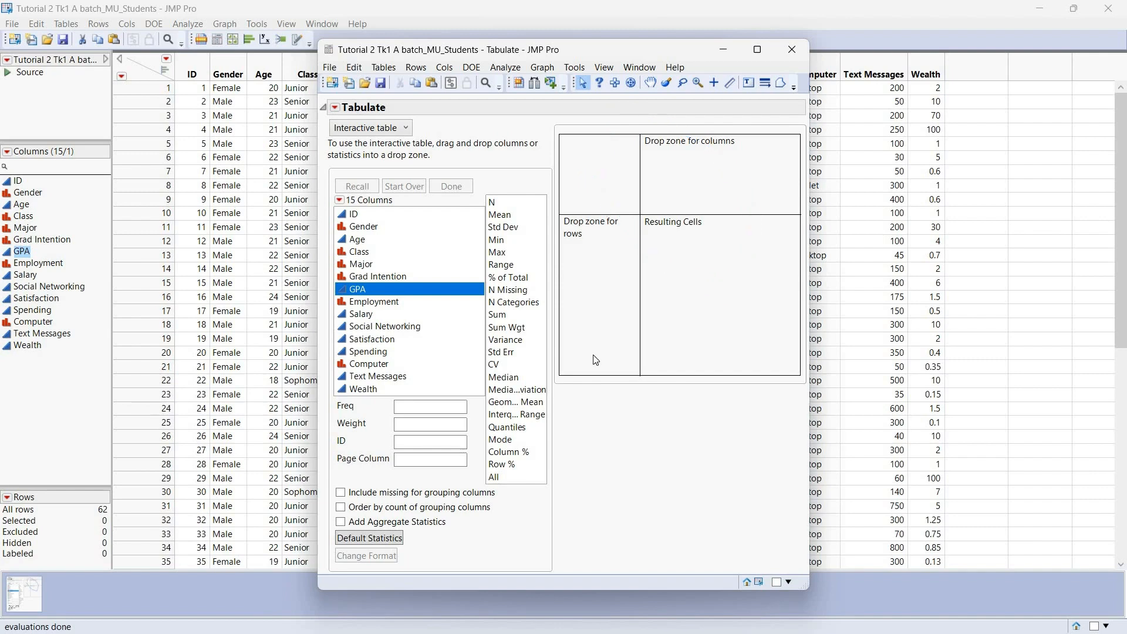
pyautogui.moveTo(384, 292); pyautogui.dragTo(596, 227)
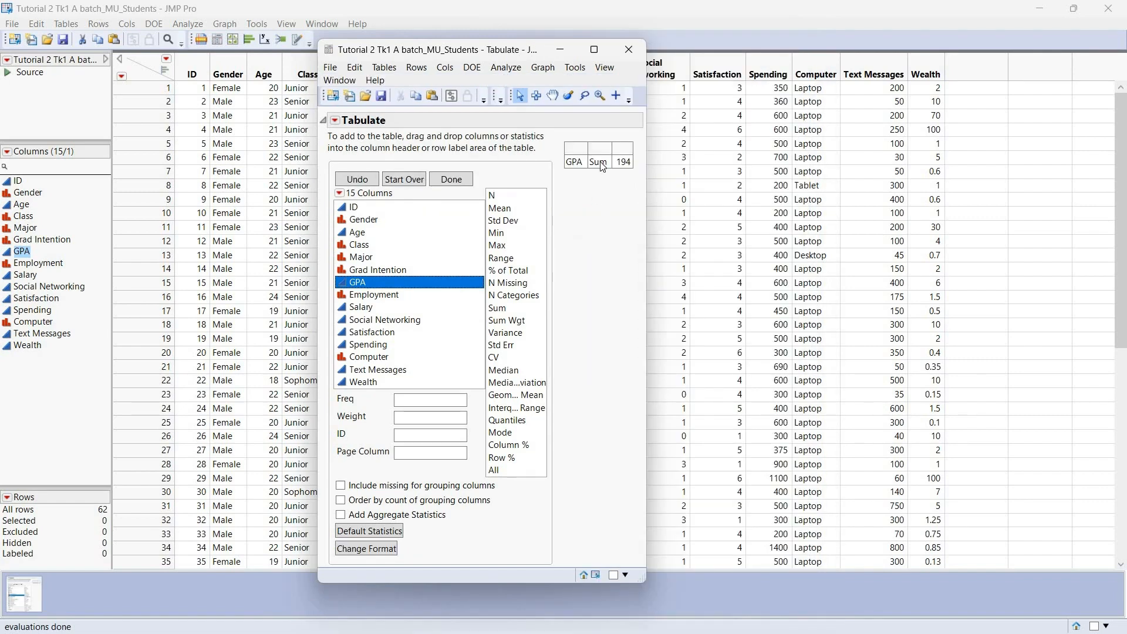
pyautogui.moveTo(490, 185)
pyautogui.mouseDown()
pyautogui.moveTo(516, 454)
pyautogui.moveTo(565, 263)
pyautogui.moveTo(504, 205)
pyautogui.moveTo(482, 288)
pyautogui.mouseUp()
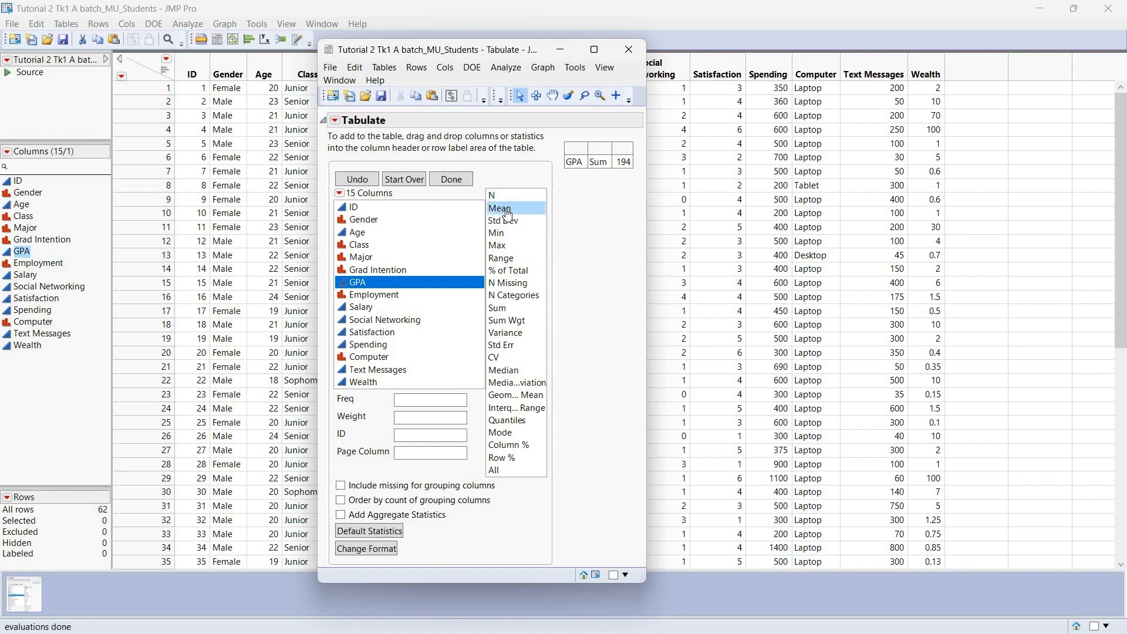
pyautogui.moveTo(508, 215); pyautogui.dragTo(597, 169)
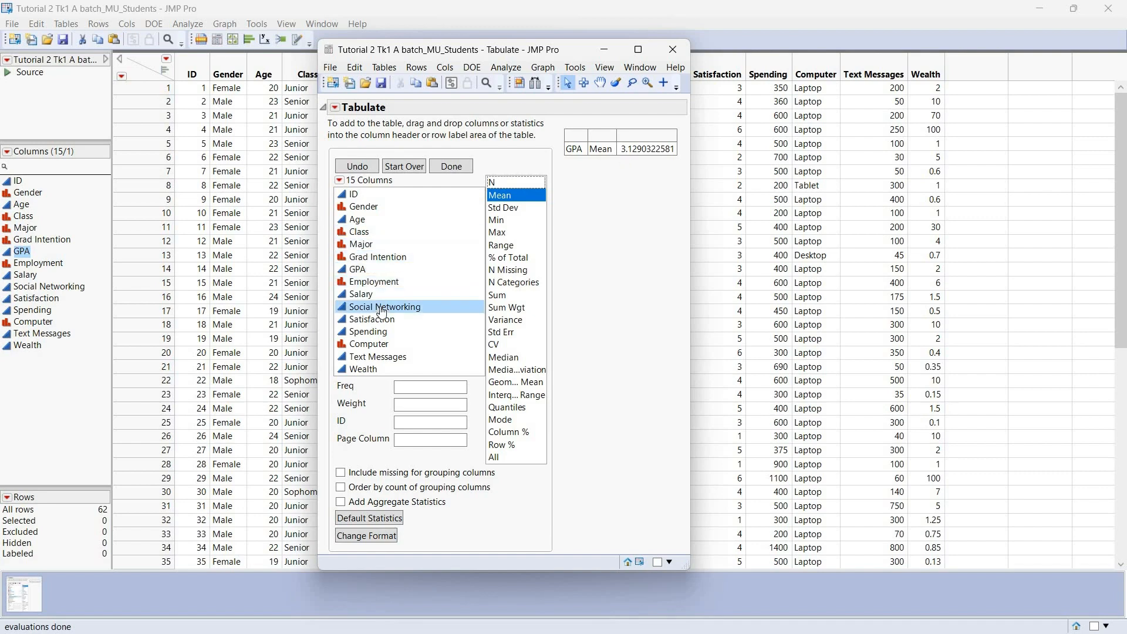
# Step: Replace GPA with Salary in the summary table and change its statistic to Max
pyautogui.moveTo(381, 300); pyautogui.dragTo(580, 156)
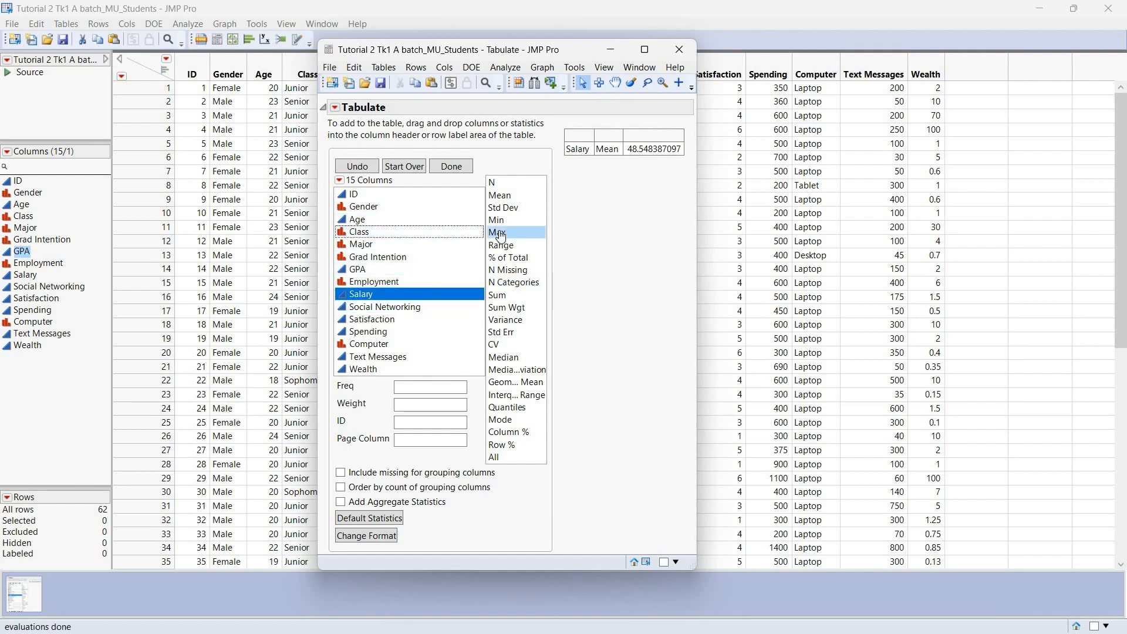
pyautogui.moveTo(499, 235); pyautogui.dragTo(608, 154)
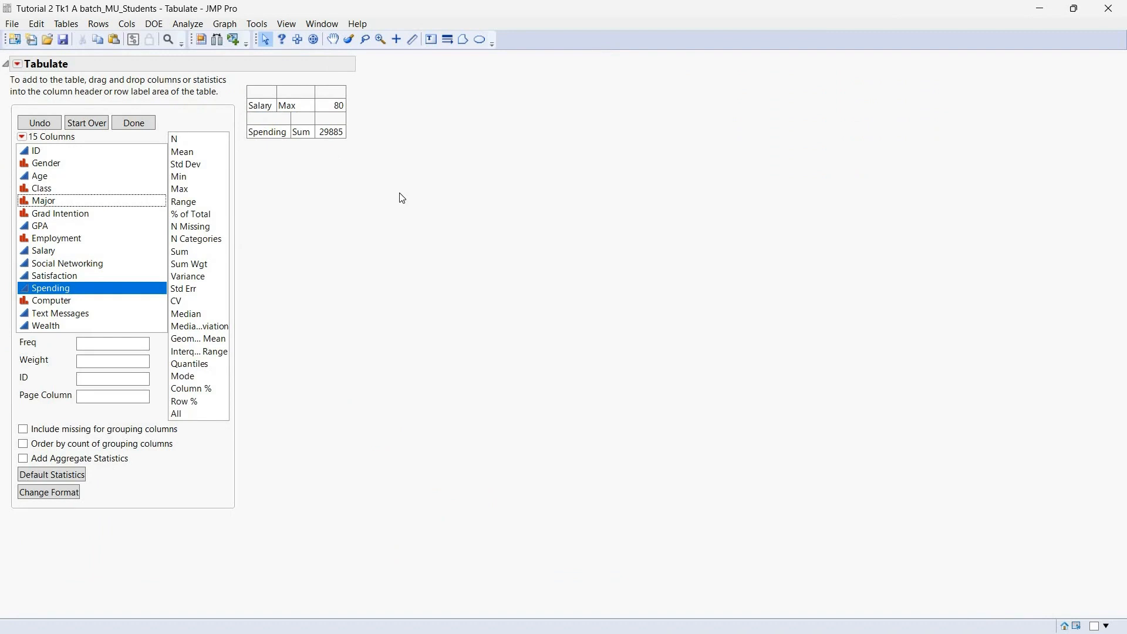
# Step: Place Spending as a separate row below Salary in the summary table and change its statistic to Mean
pyautogui.moveTo(275, 131); pyautogui.dragTo(288, 204)
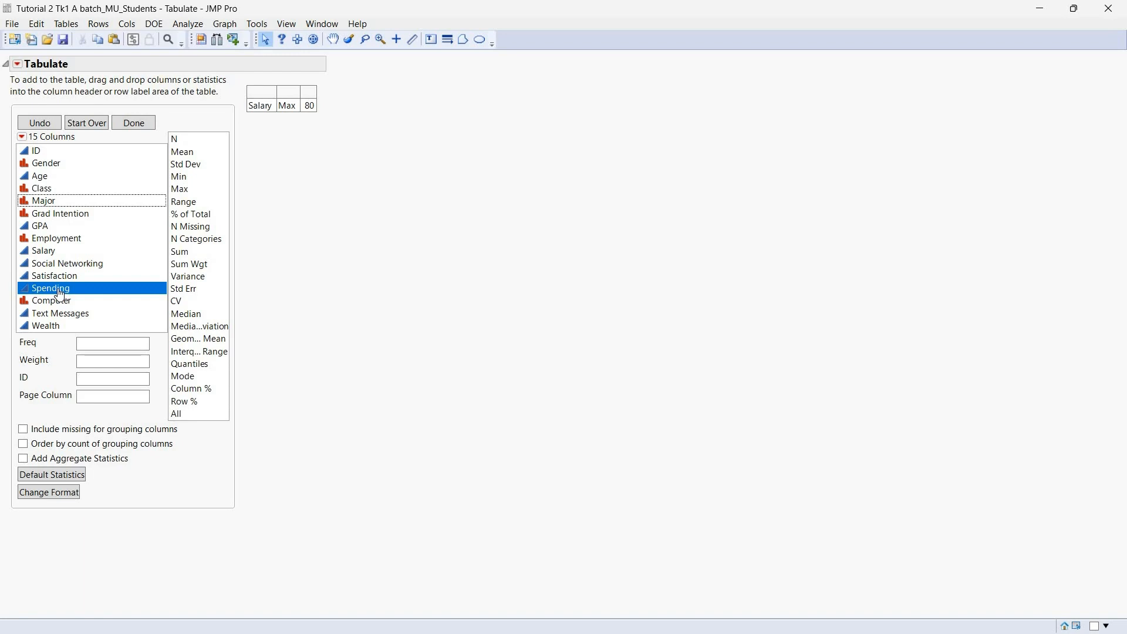
pyautogui.moveTo(60, 295); pyautogui.dragTo(260, 122)
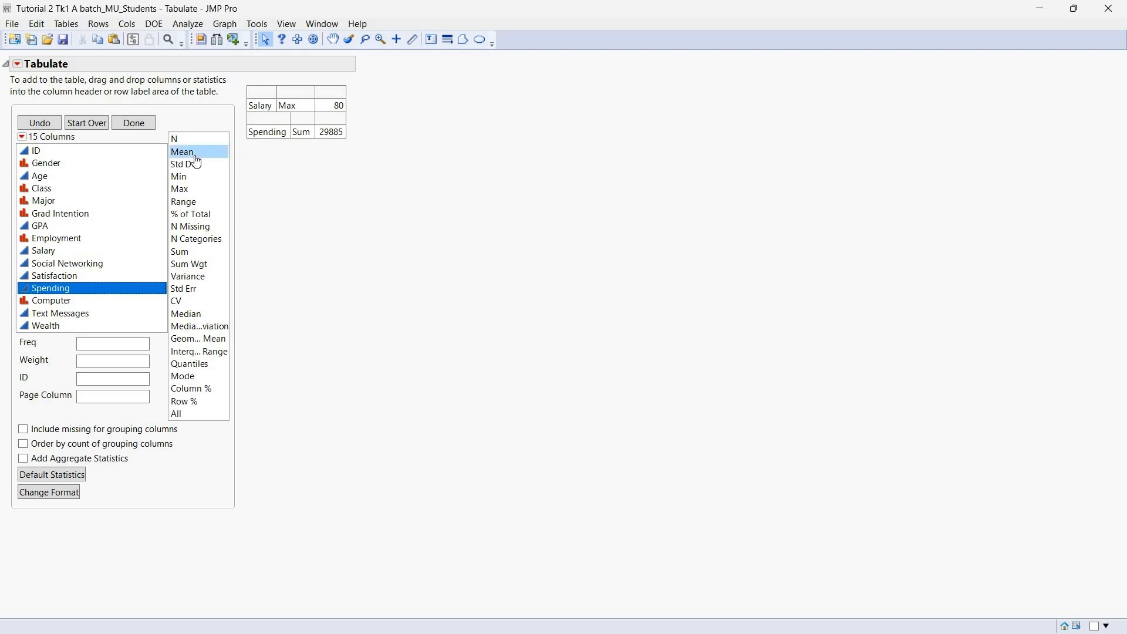
pyautogui.moveTo(196, 162); pyautogui.dragTo(301, 138)
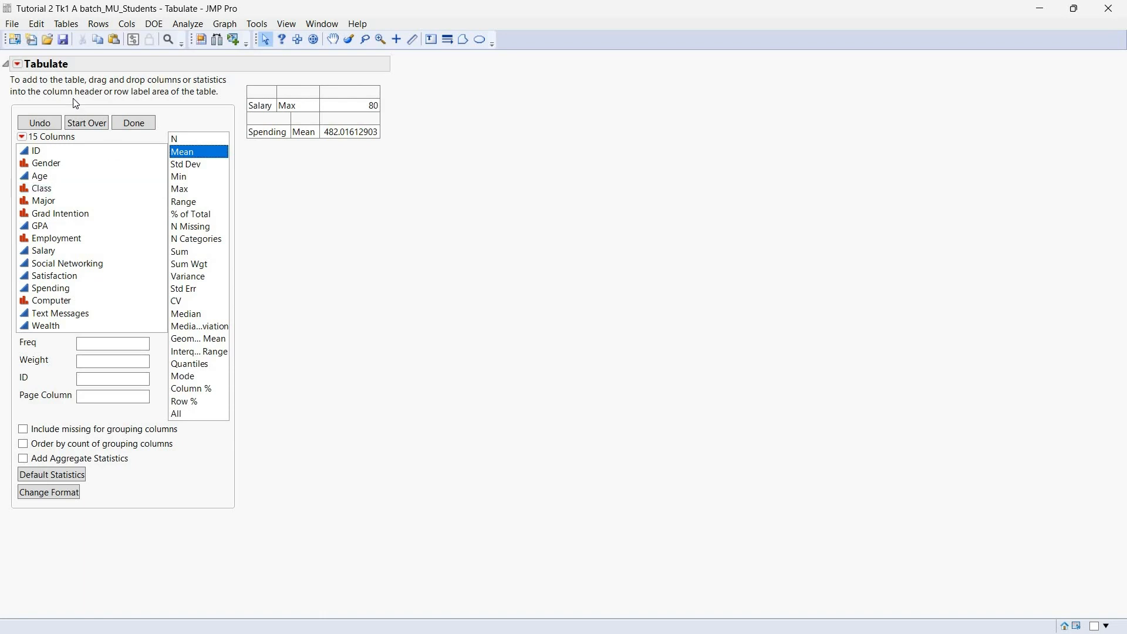
# Step: Plot Salary on the Y axis against Gender on the X axis in a maximized Graph Builder window
pyautogui.click(193, 31)
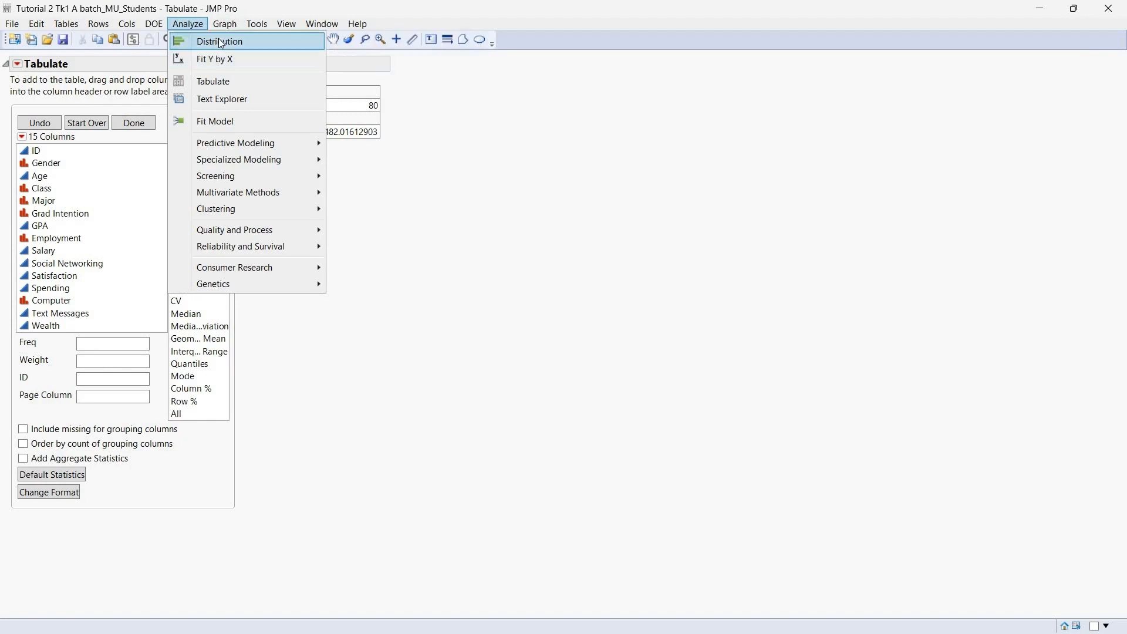
pyautogui.moveTo(226, 28)
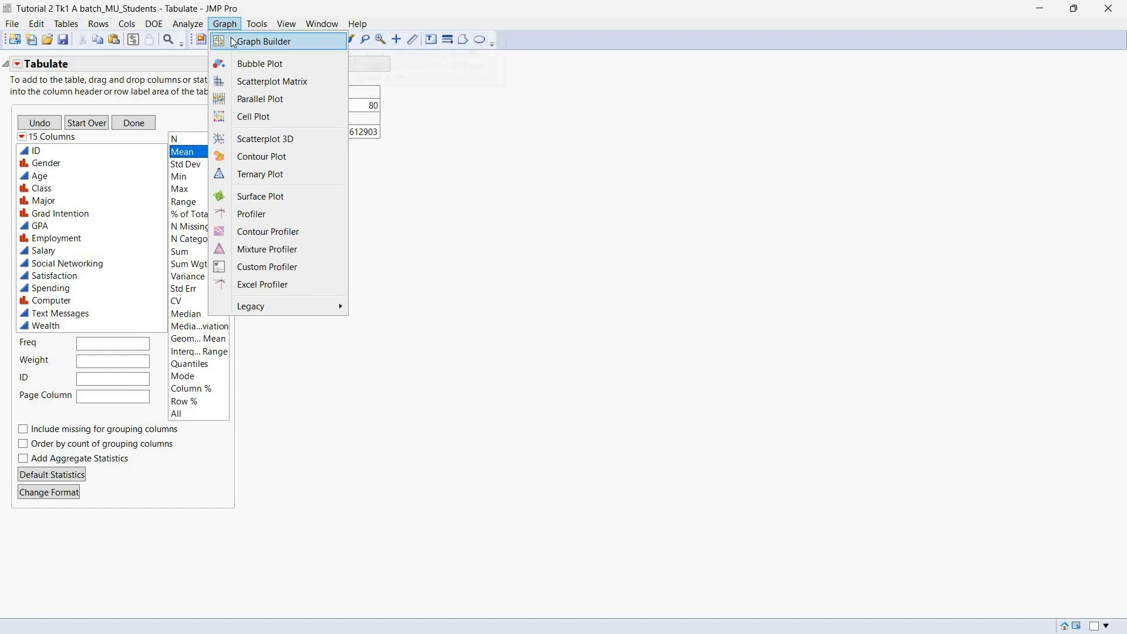
pyautogui.click(233, 42)
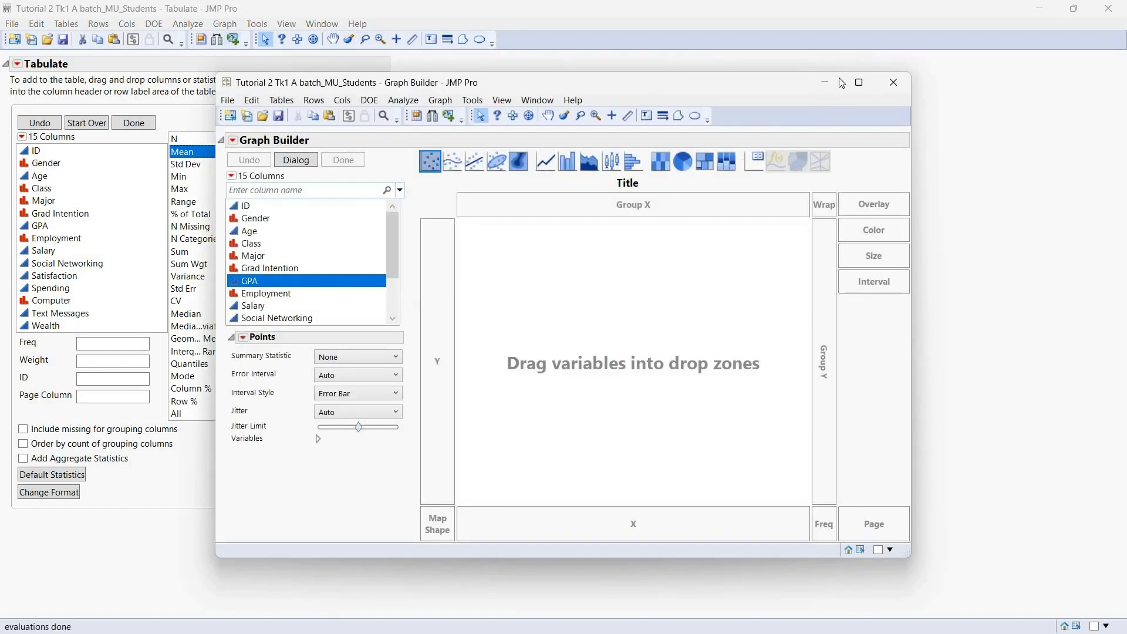
pyautogui.click(858, 82)
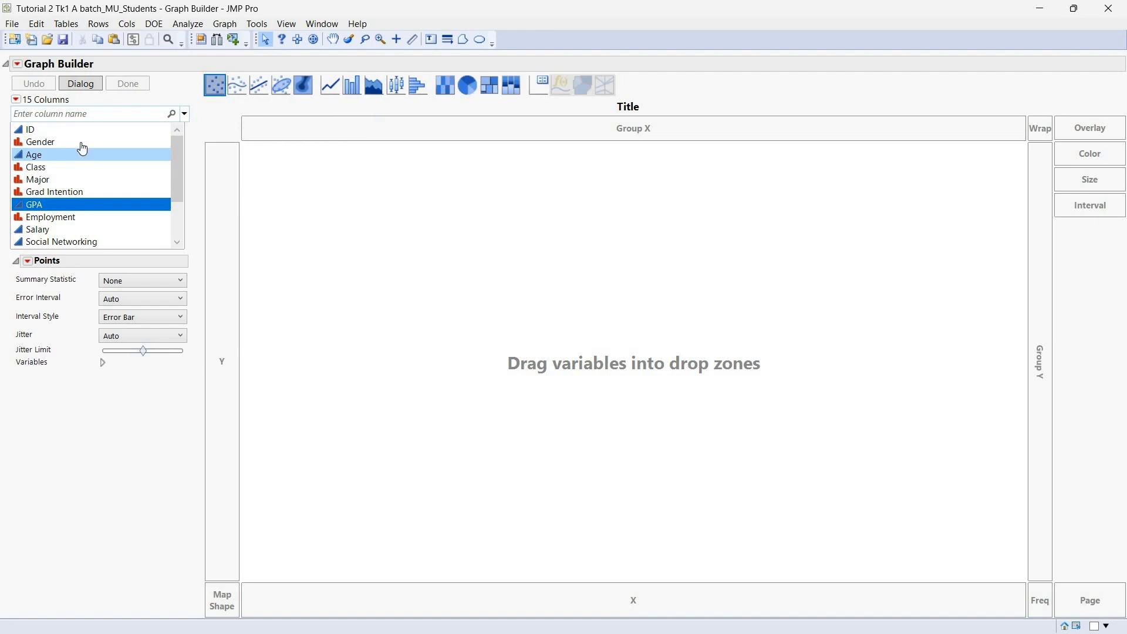
pyautogui.moveTo(83, 146); pyautogui.dragTo(627, 599)
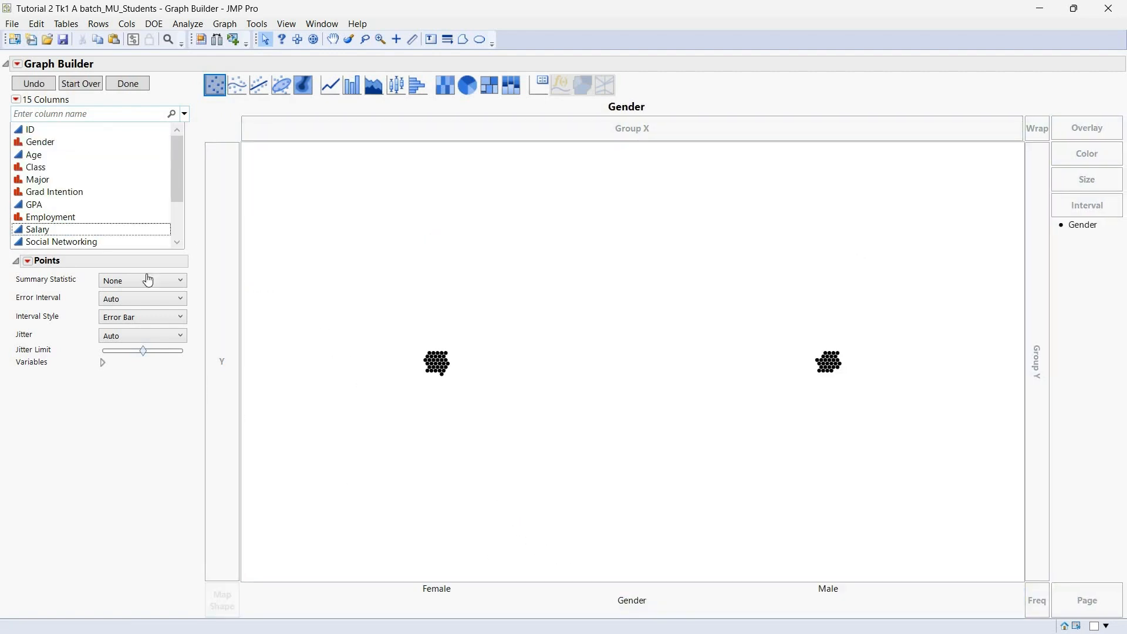
pyautogui.scroll(-1, 106, 186)
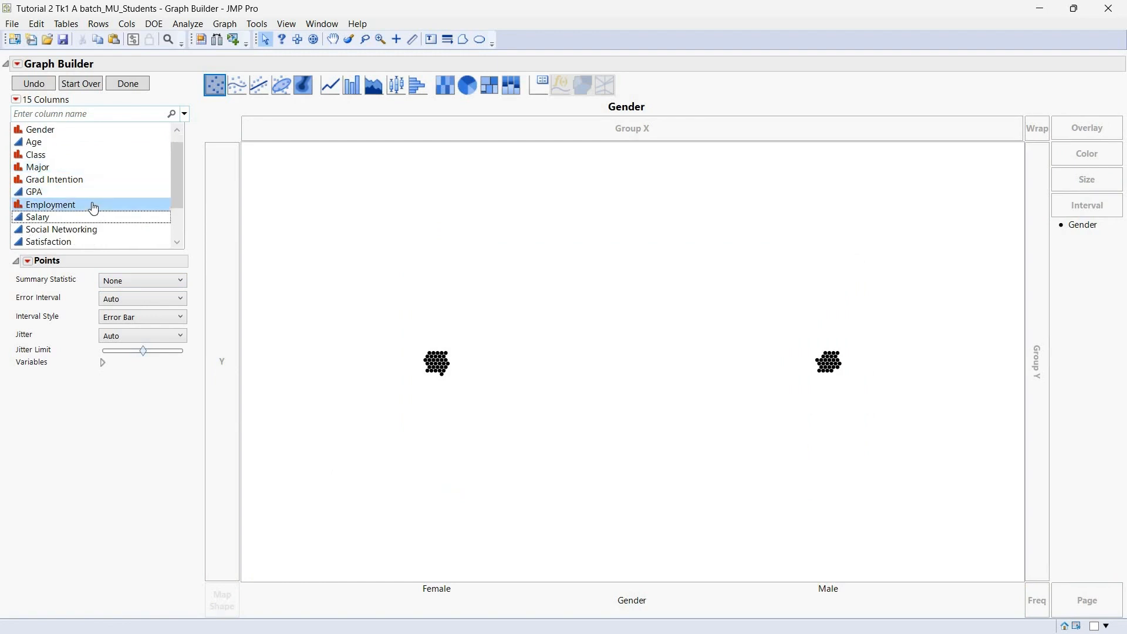
pyautogui.moveTo(91, 217); pyautogui.dragTo(219, 359)
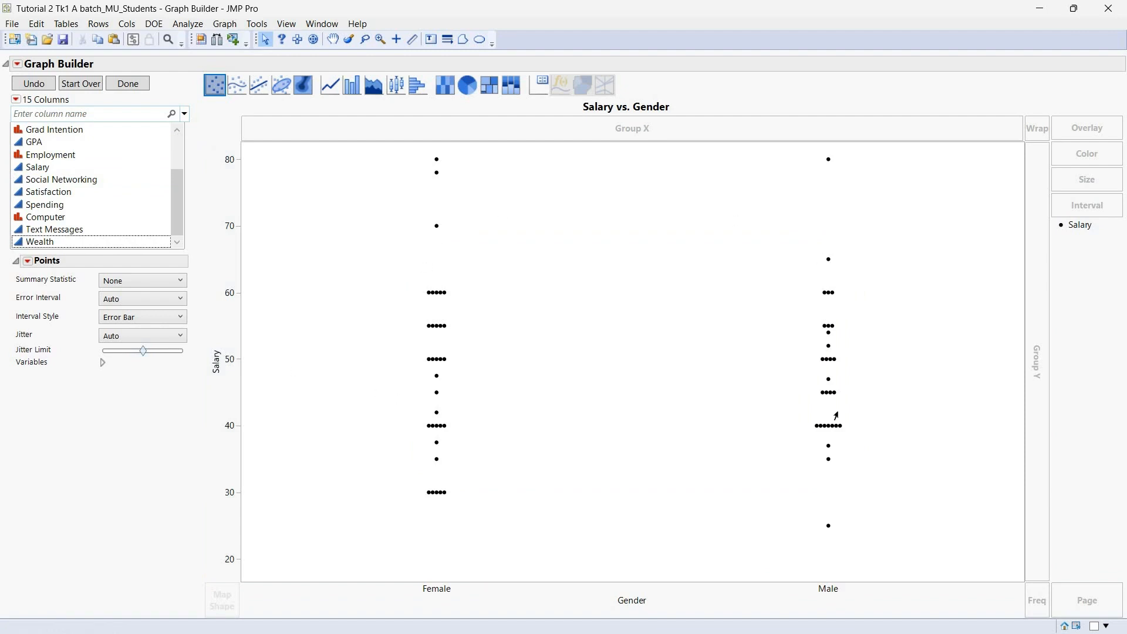
# Step: Show mean Salary by Gender as a line and as a bar chart, and inspect the Female and Male bars
pyautogui.click(330, 85)
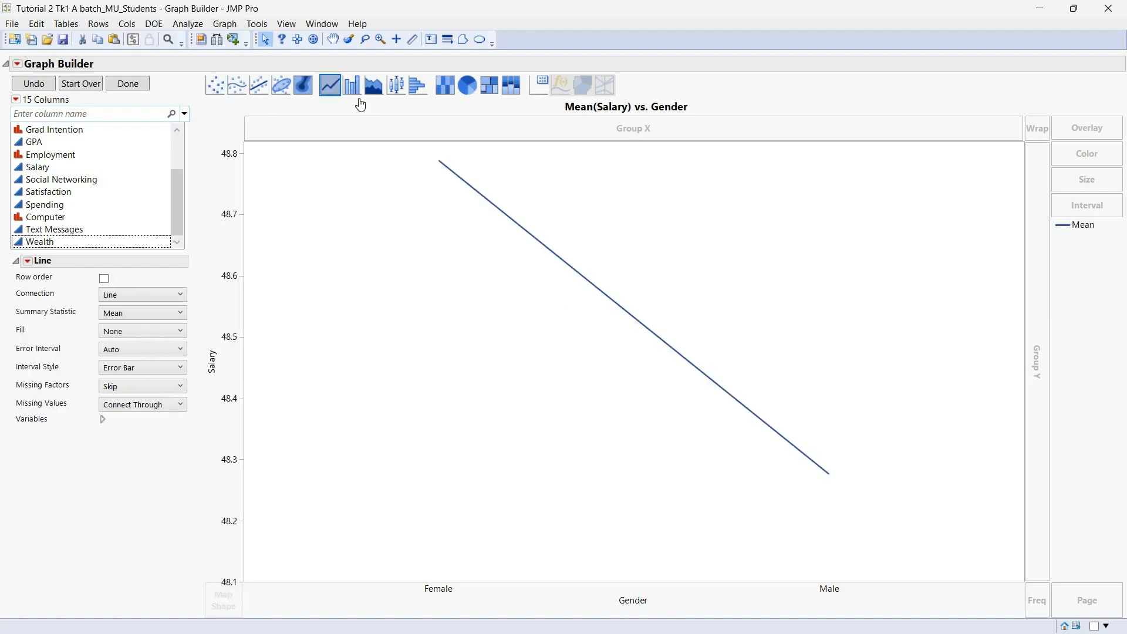
pyautogui.click(351, 86)
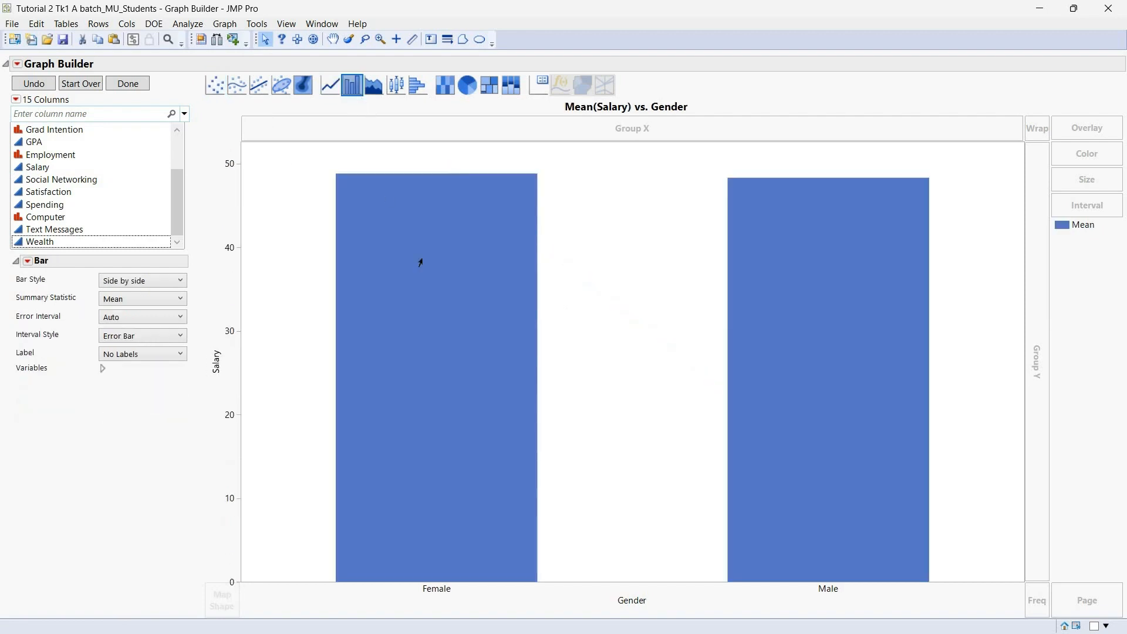
pyautogui.moveTo(420, 262)
pyautogui.click(462, 325)
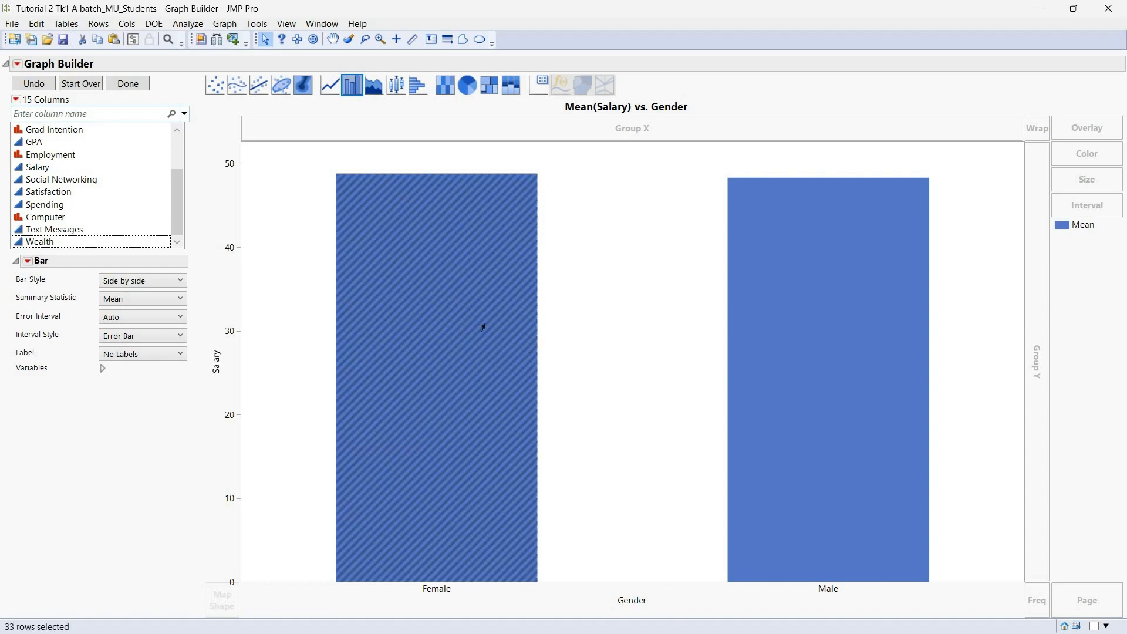
pyautogui.moveTo(759, 321)
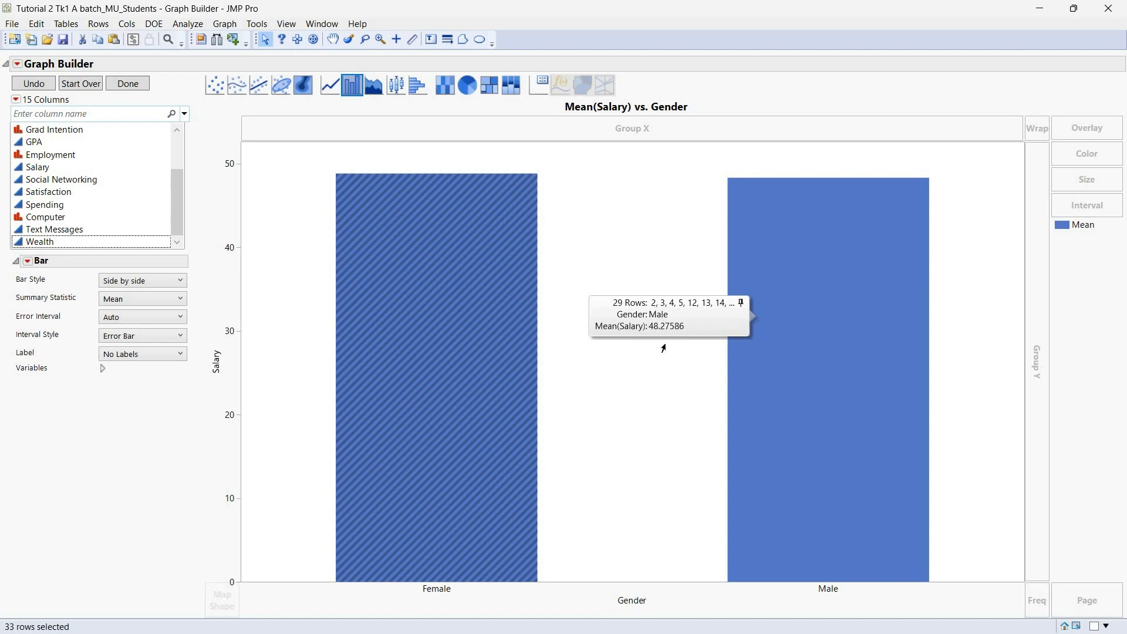
# Step: Show Salary by Gender as box plots with the Quantile box type, checking the details of the Male outlier
pyautogui.click(401, 88)
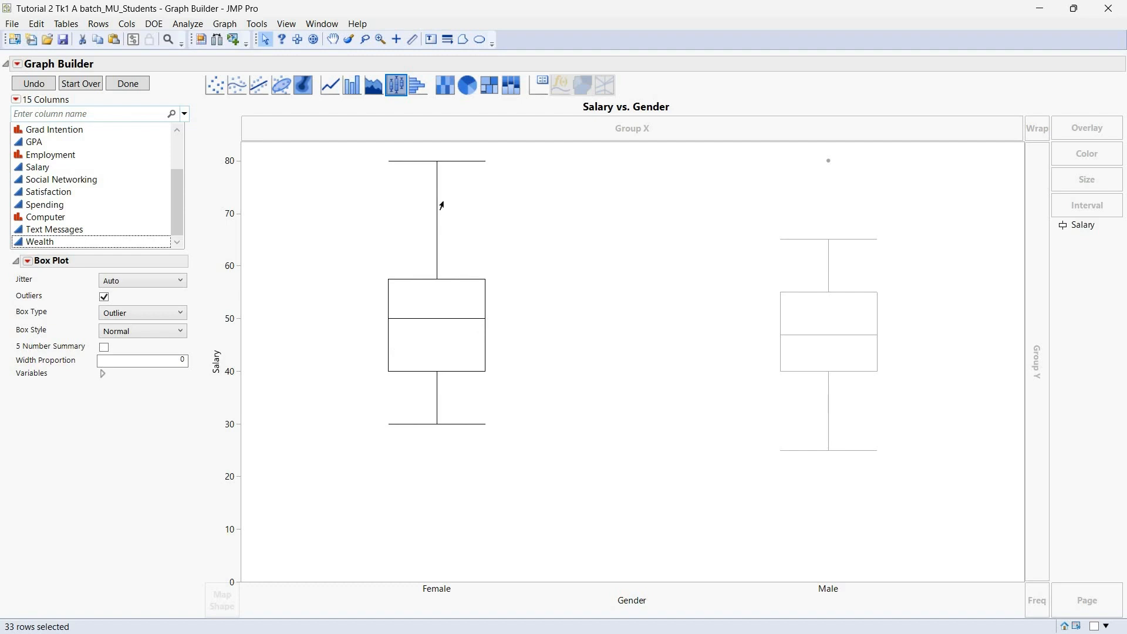
pyautogui.click(828, 162)
pyautogui.moveTo(828, 164)
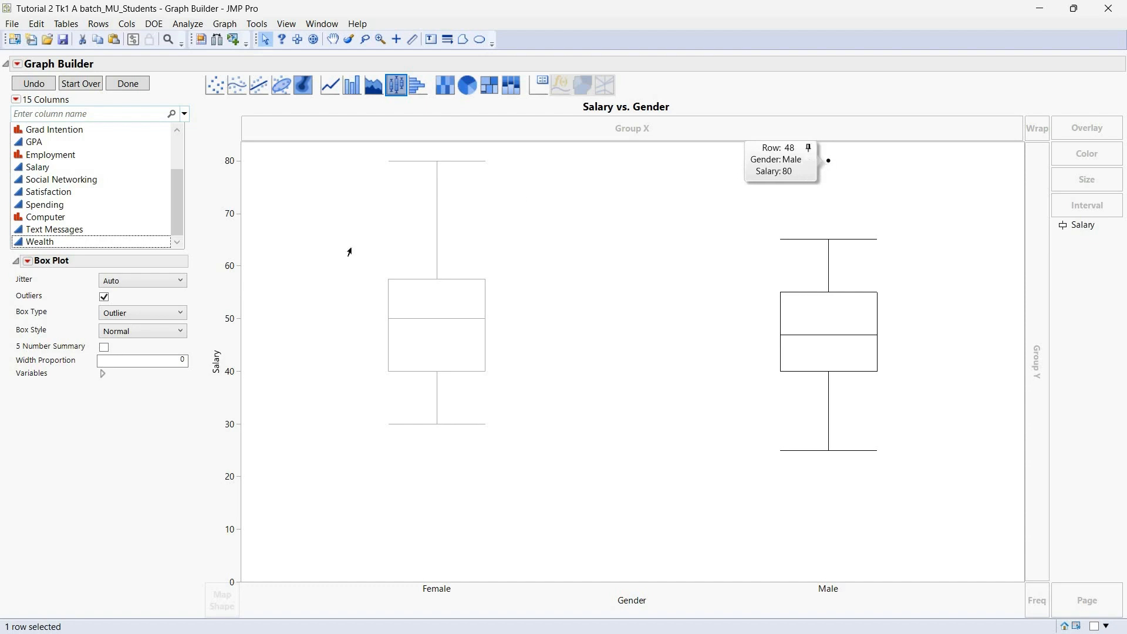
pyautogui.click(173, 315)
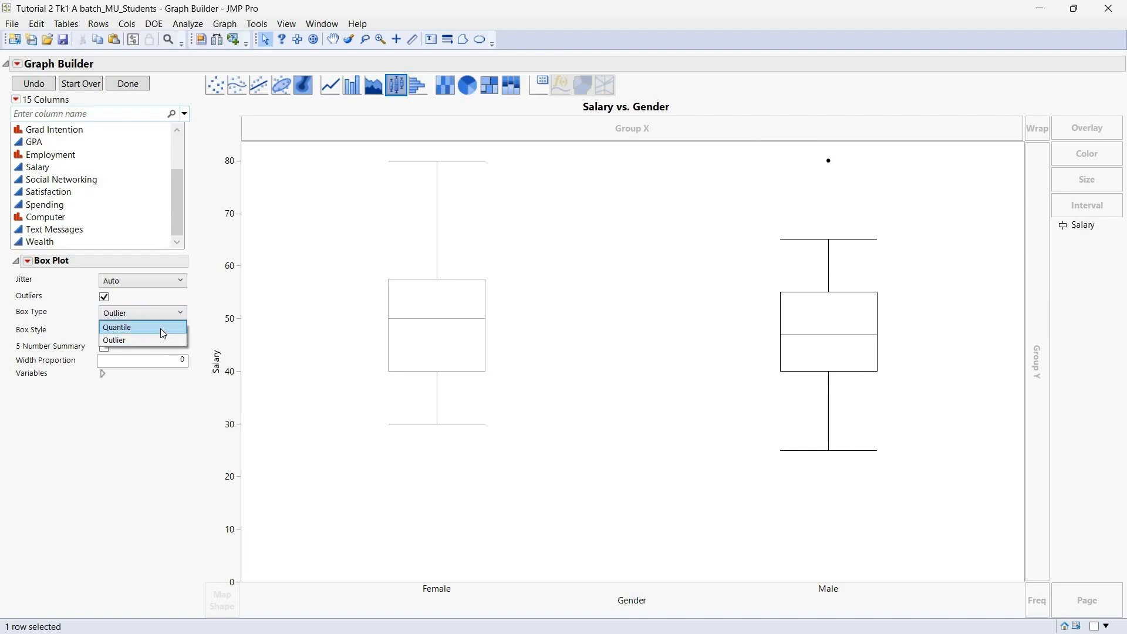
pyautogui.click(161, 329)
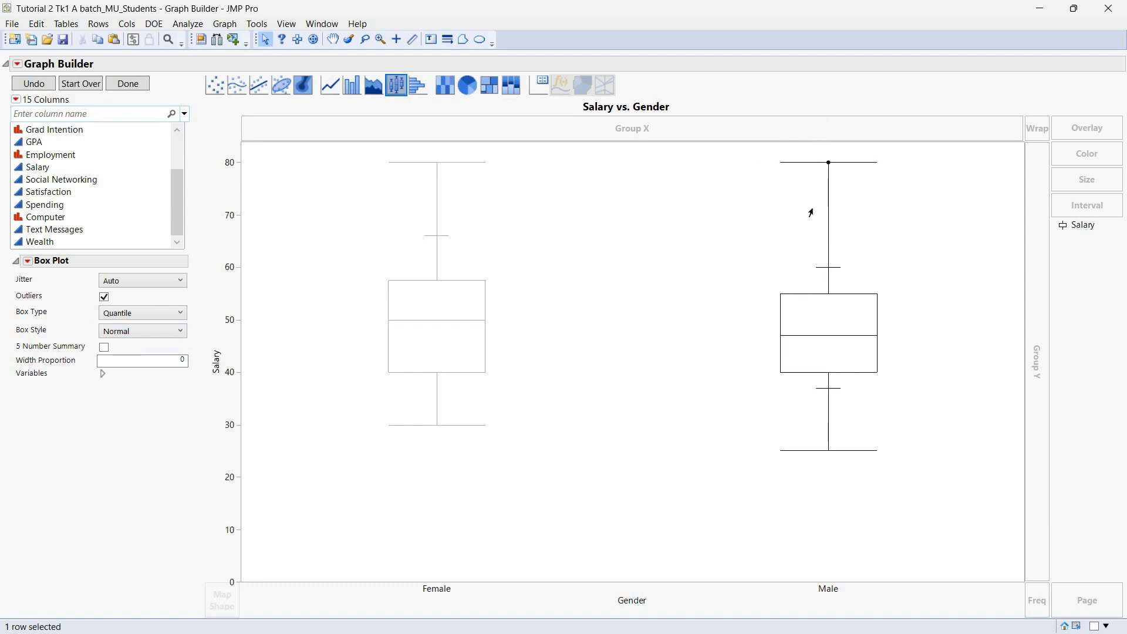
# Step: Change the box type of the Salary by Gender box plots to Outlier
pyautogui.click(161, 312)
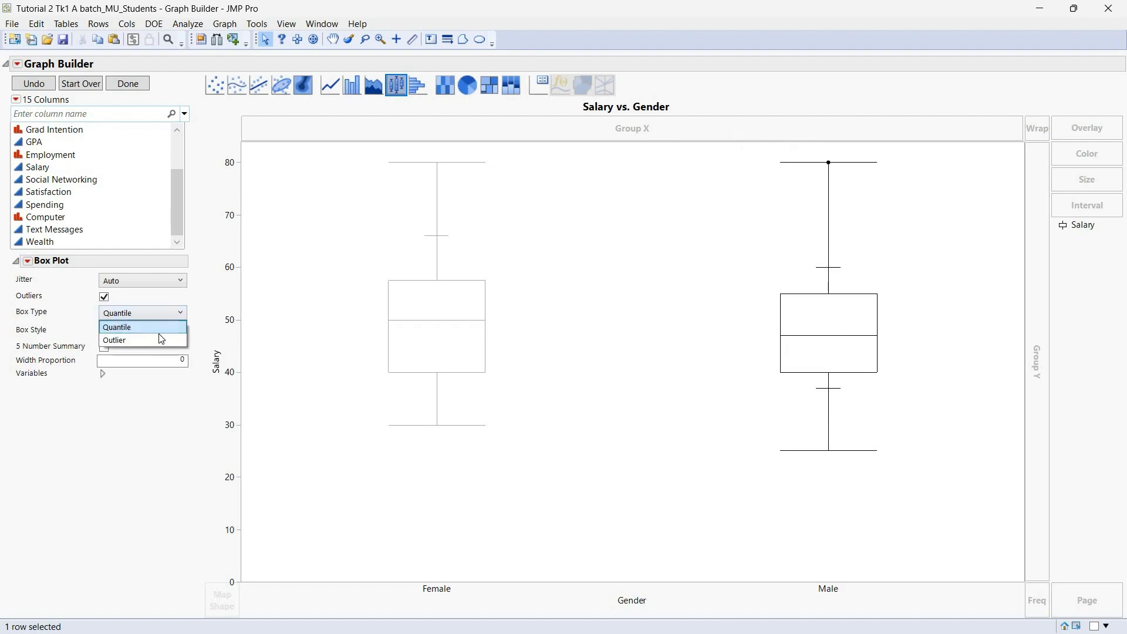
pyautogui.click(160, 341)
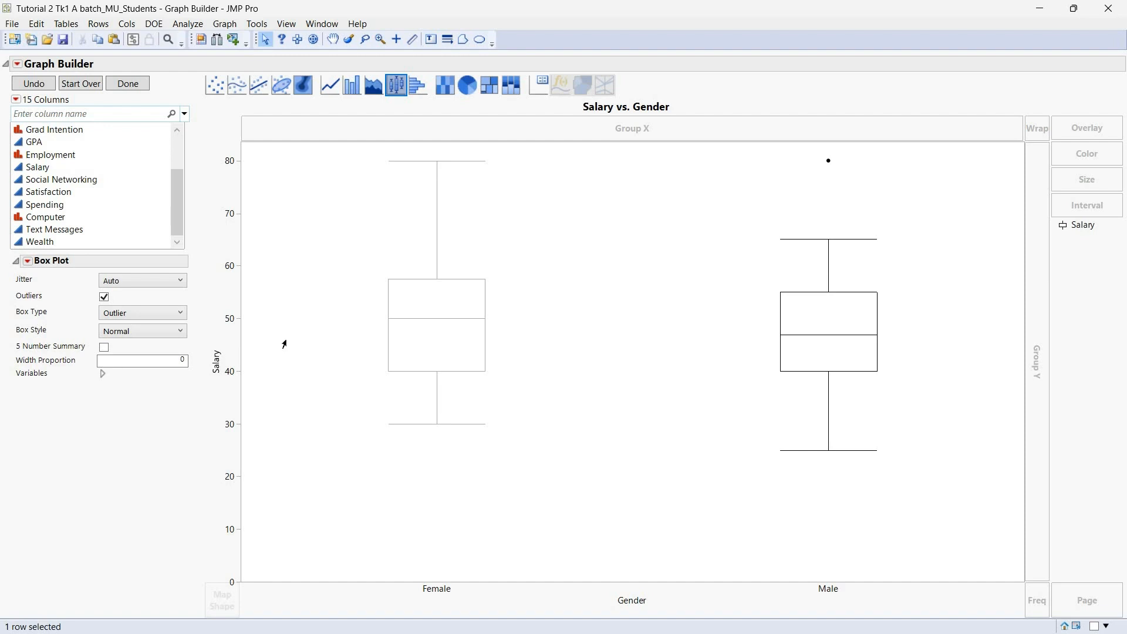
pyautogui.click(106, 218)
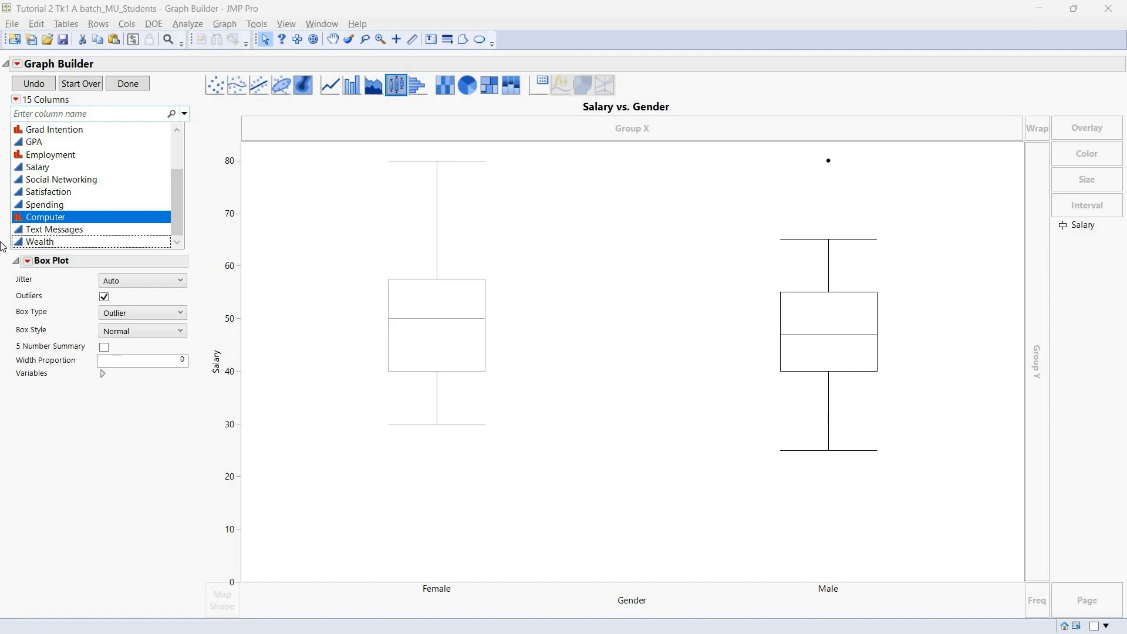
# Step: Run a Distribution analysis with Gender and Salary as the Y columns and maximize the report window
pyautogui.click(187, 26)
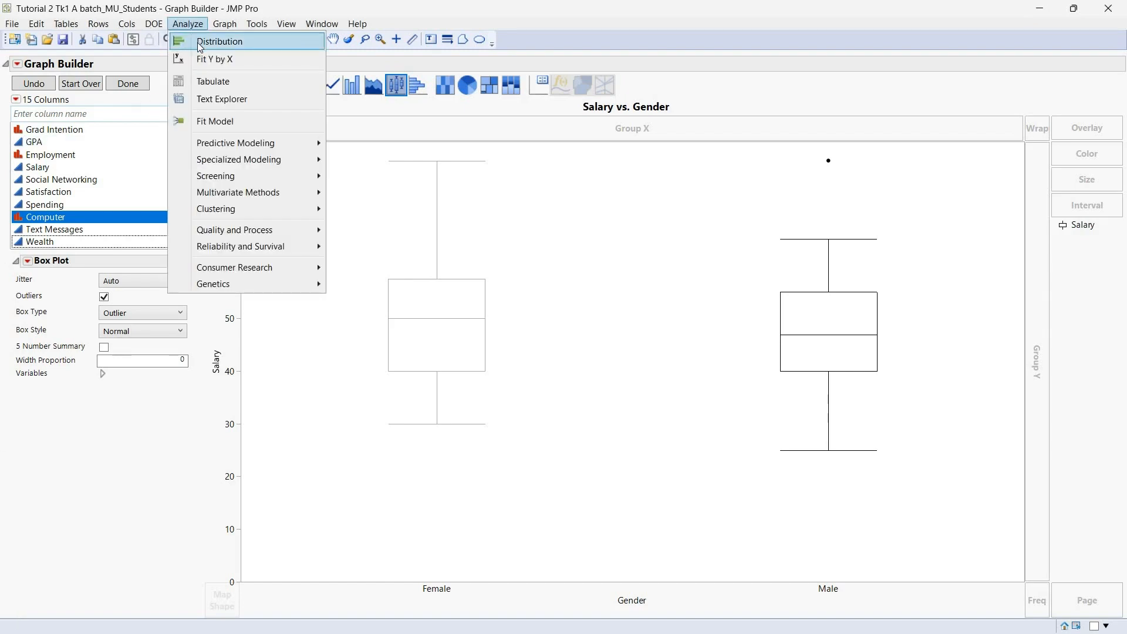
pyautogui.click(199, 45)
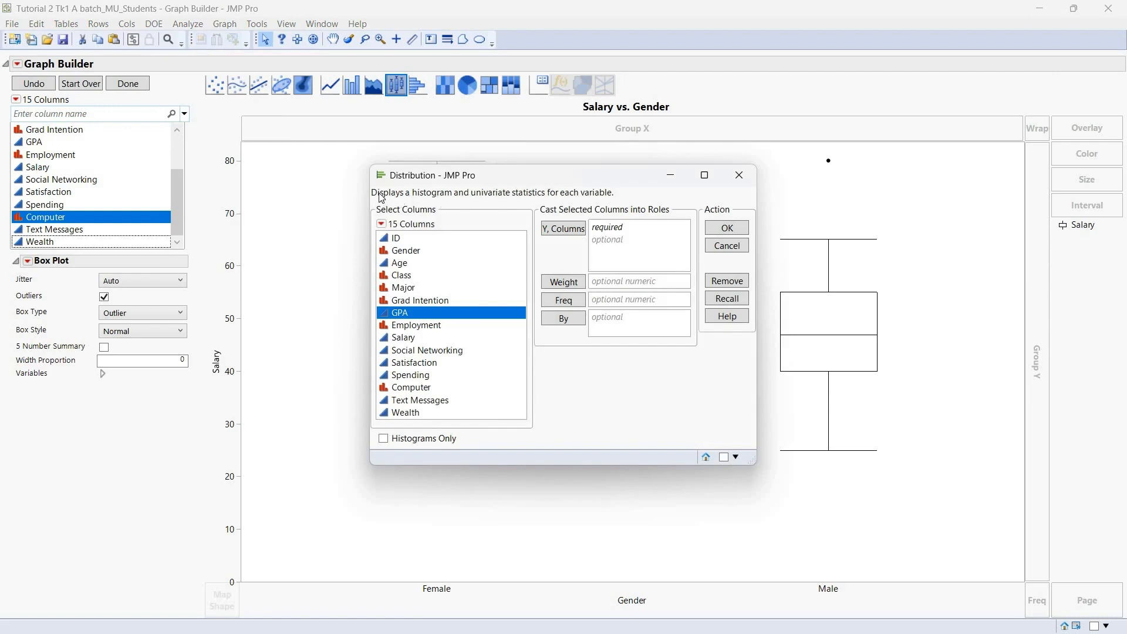
pyautogui.moveTo(410, 199); pyautogui.dragTo(640, 198)
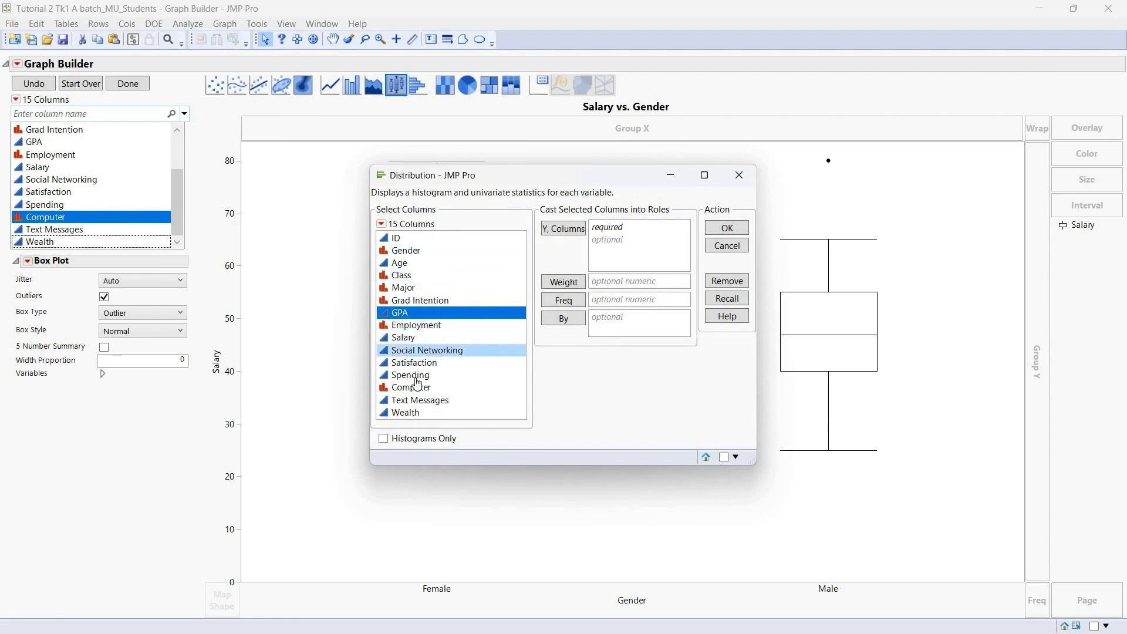
pyautogui.click(405, 253)
pyautogui.click(563, 228)
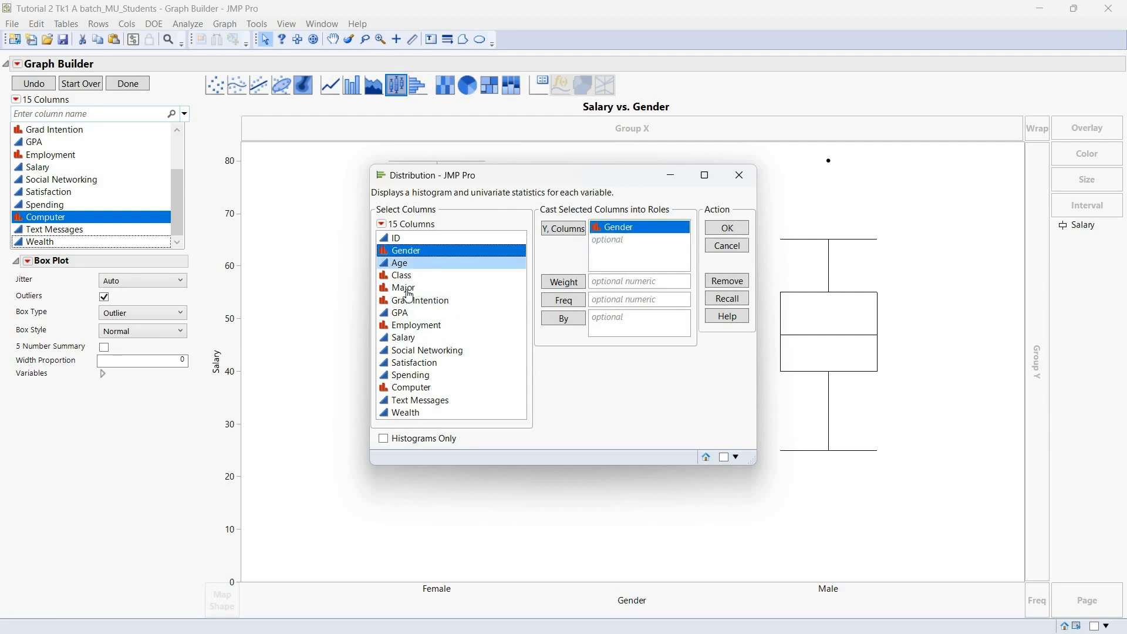
pyautogui.moveTo(405, 337); pyautogui.dragTo(619, 251)
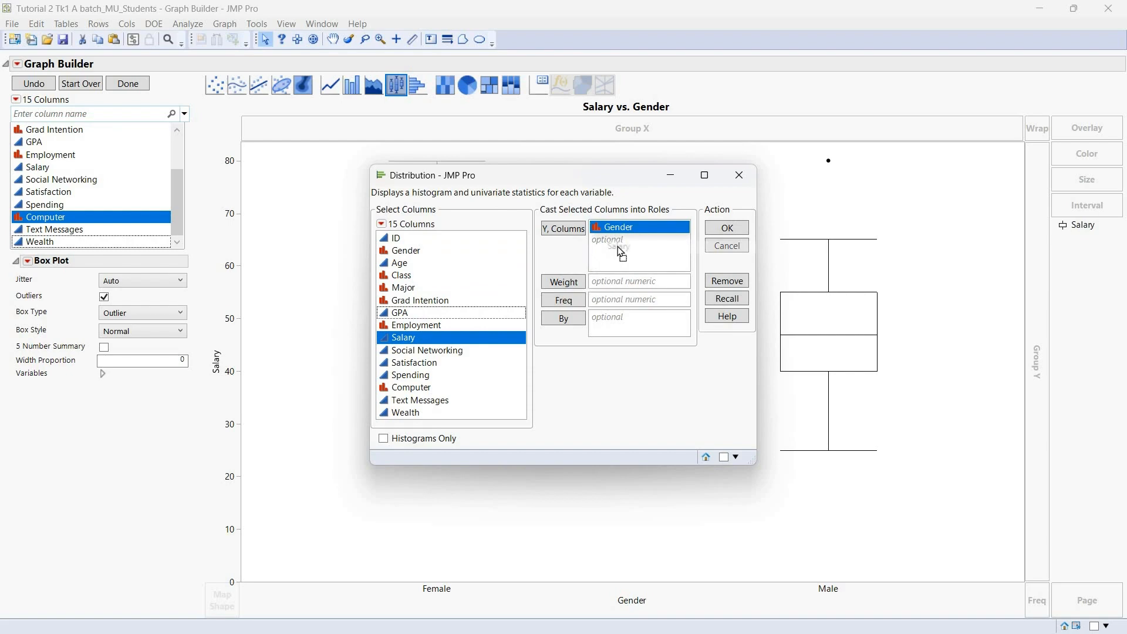
pyautogui.click(727, 228)
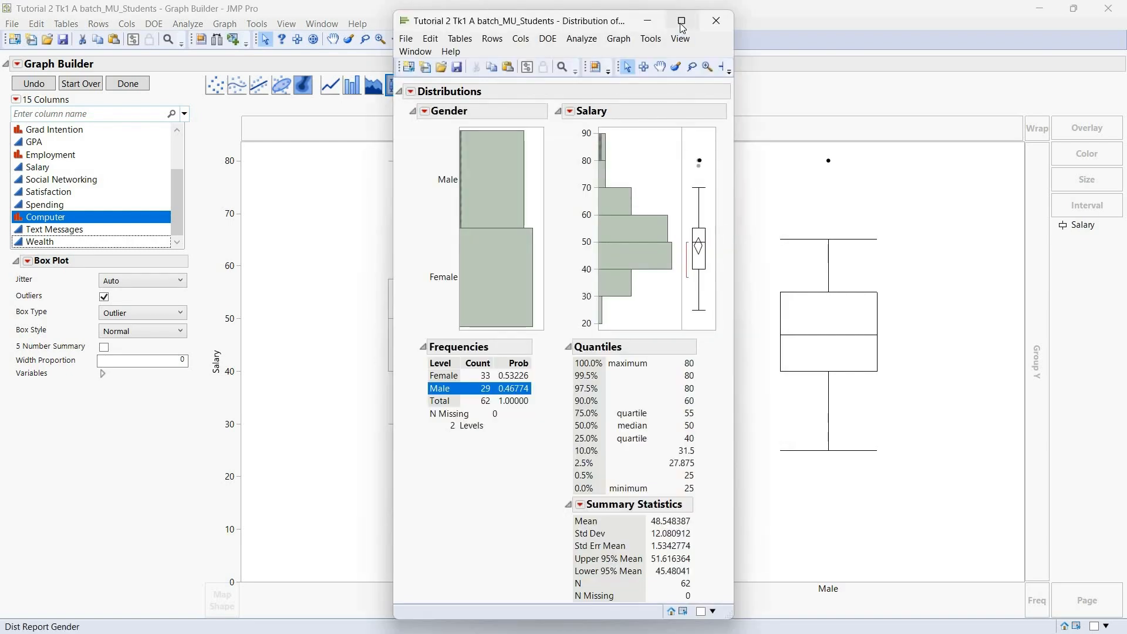
pyautogui.click(681, 21)
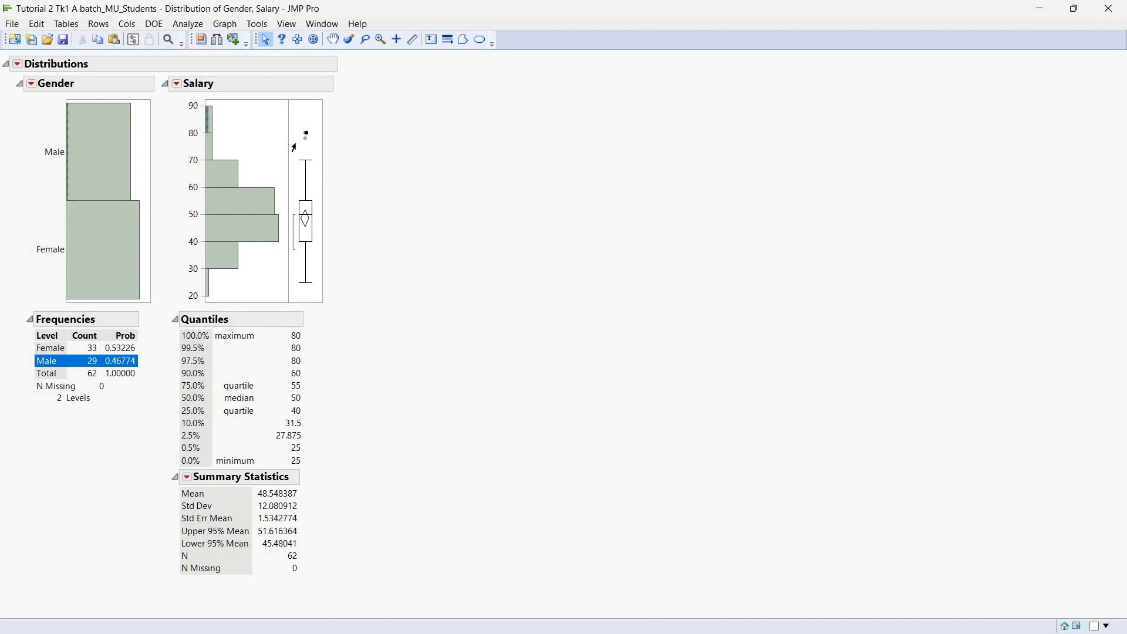
# Step: Clear the highlighted row from the distribution plots and review the Salary mean in the summary statistics
pyautogui.moveTo(296, 141); pyautogui.dragTo(283, 292)
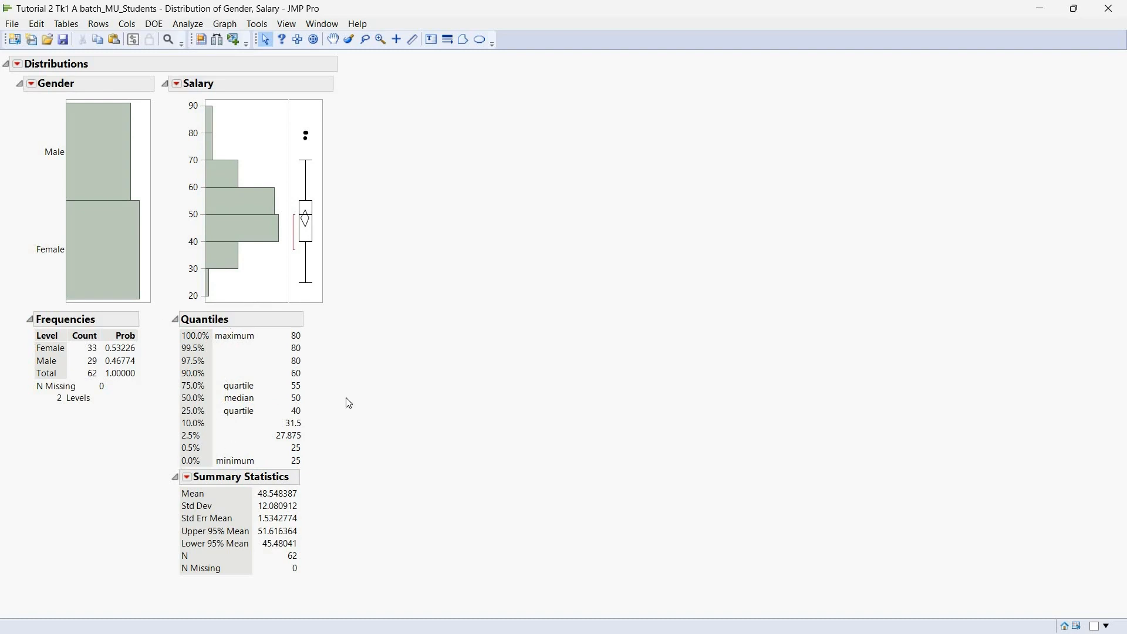
pyautogui.moveTo(115, 247)
pyautogui.moveTo(178, 498); pyautogui.dragTo(311, 498)
# Step: Add a Stem and Leaf plot to the Salary report and collapse its section
pyautogui.click(176, 84)
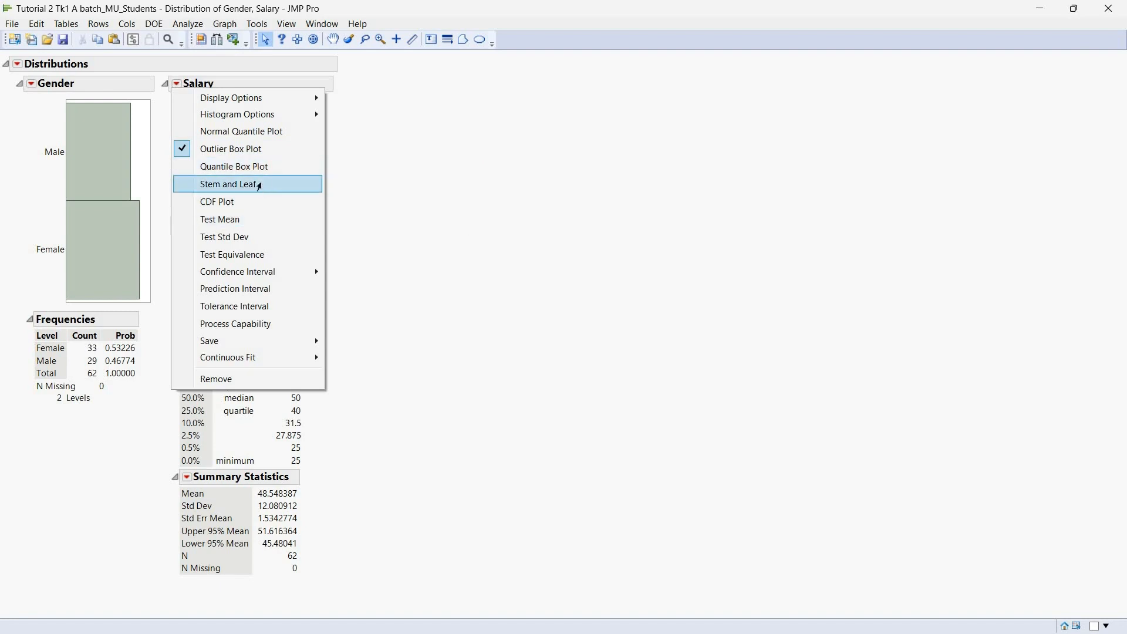
pyautogui.click(264, 185)
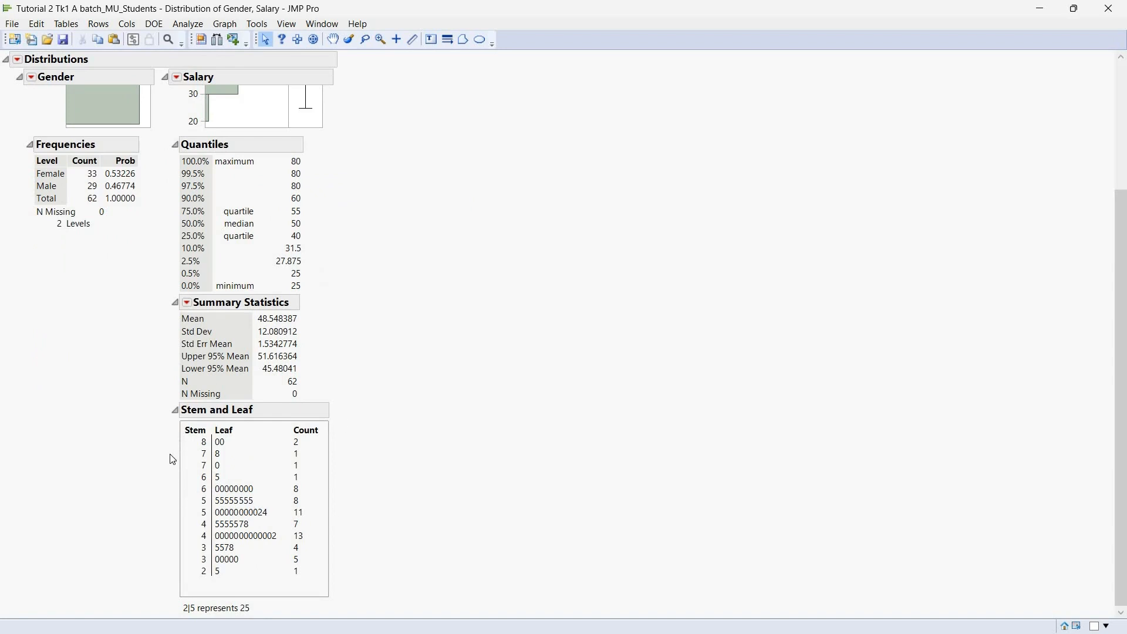
pyautogui.click(176, 413)
# Step: Lay the Salary histogram out horizontally, widen its frame and shift its axis so the scale starts lower
pyautogui.click(176, 84)
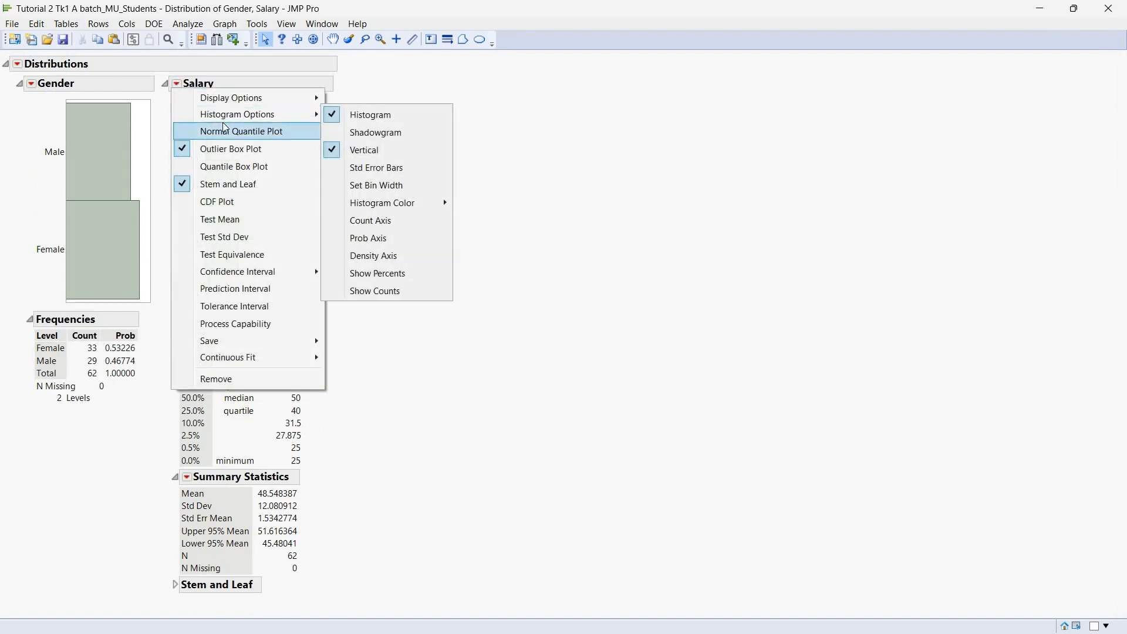
pyautogui.moveTo(237, 119)
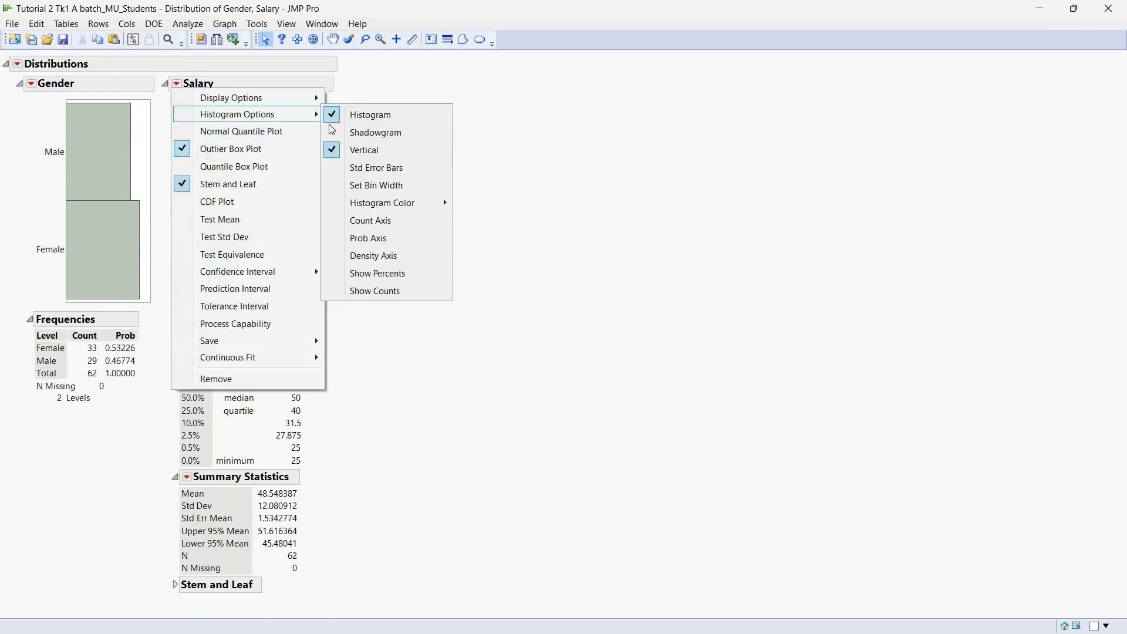
pyautogui.click(374, 149)
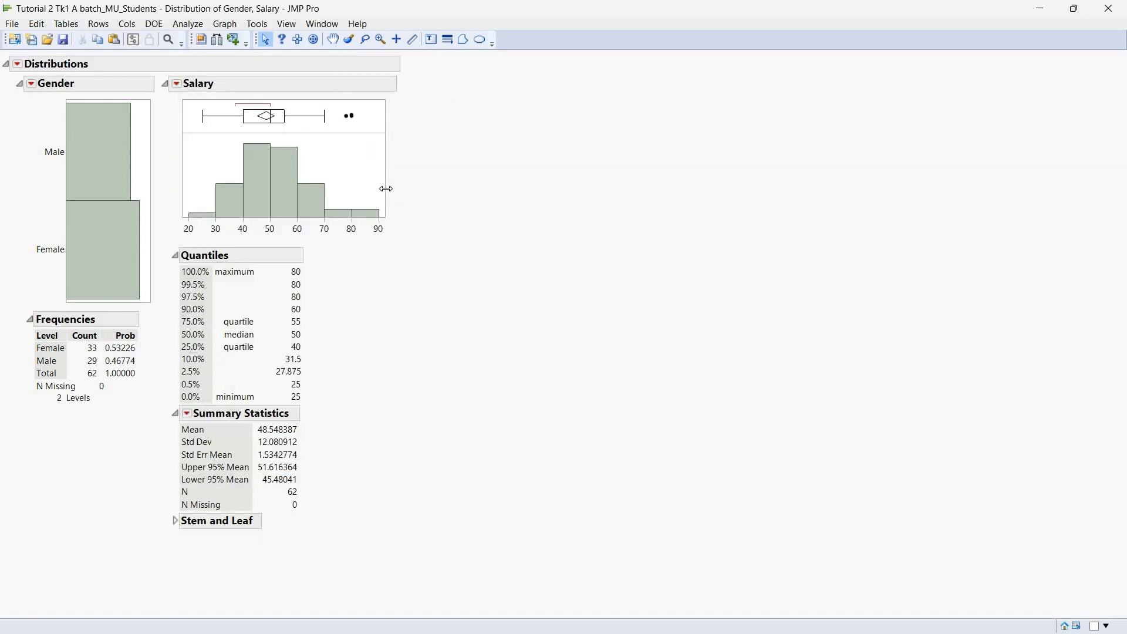
pyautogui.moveTo(385, 189); pyautogui.dragTo(480, 180)
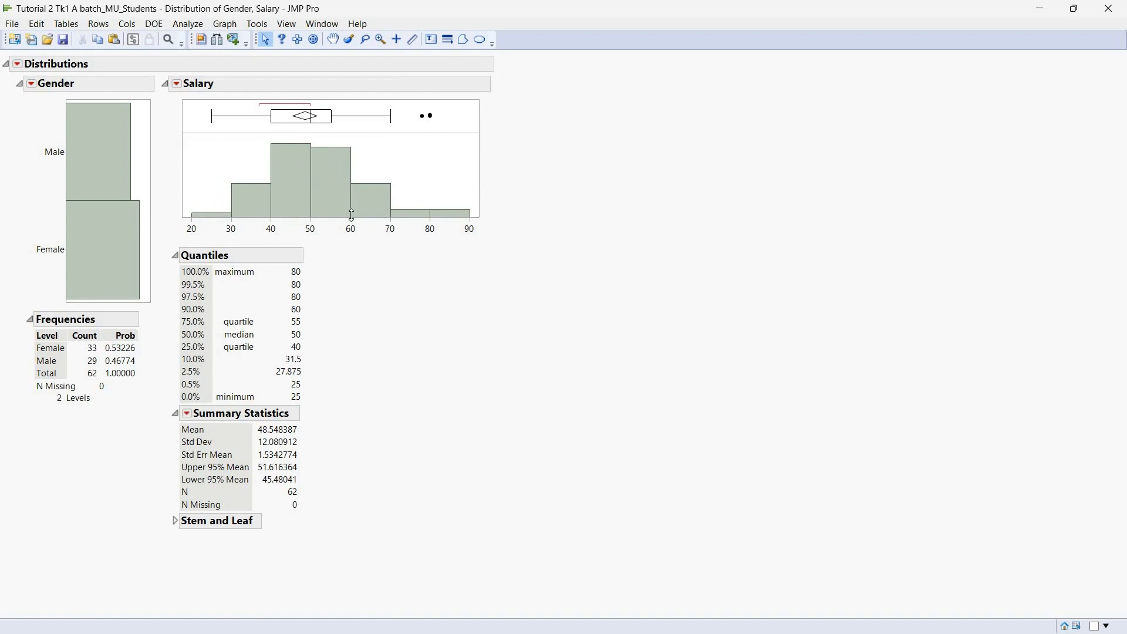
pyautogui.moveTo(348, 224); pyautogui.dragTo(376, 230)
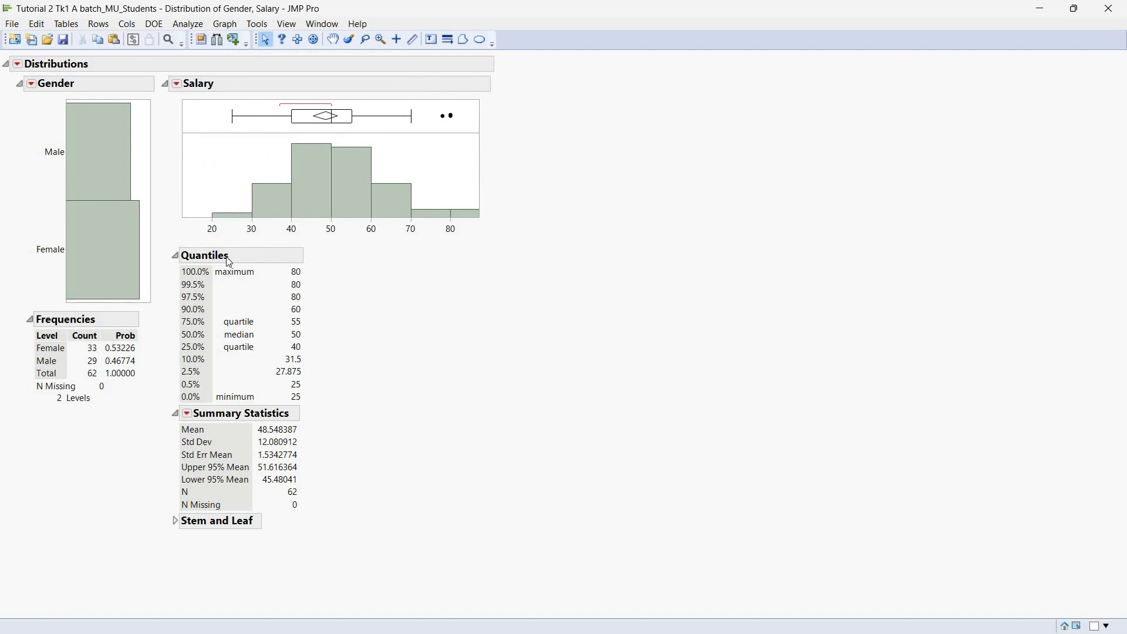
# Step: Run a Test Mean on Salary with a hypothesized mean of 50
pyautogui.click(177, 84)
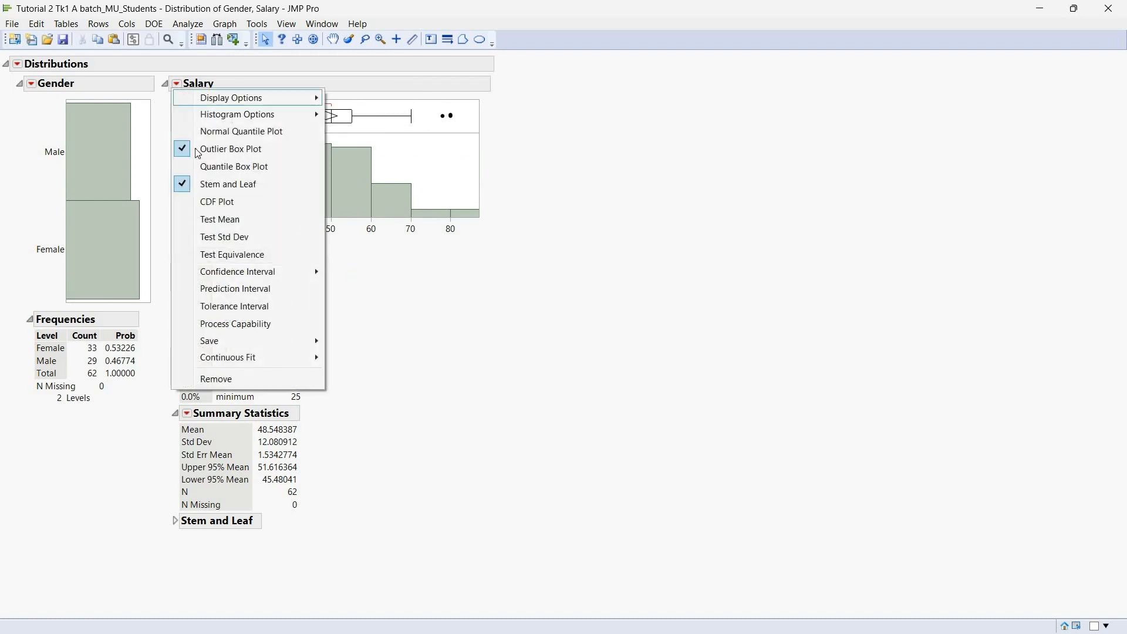
pyautogui.click(216, 222)
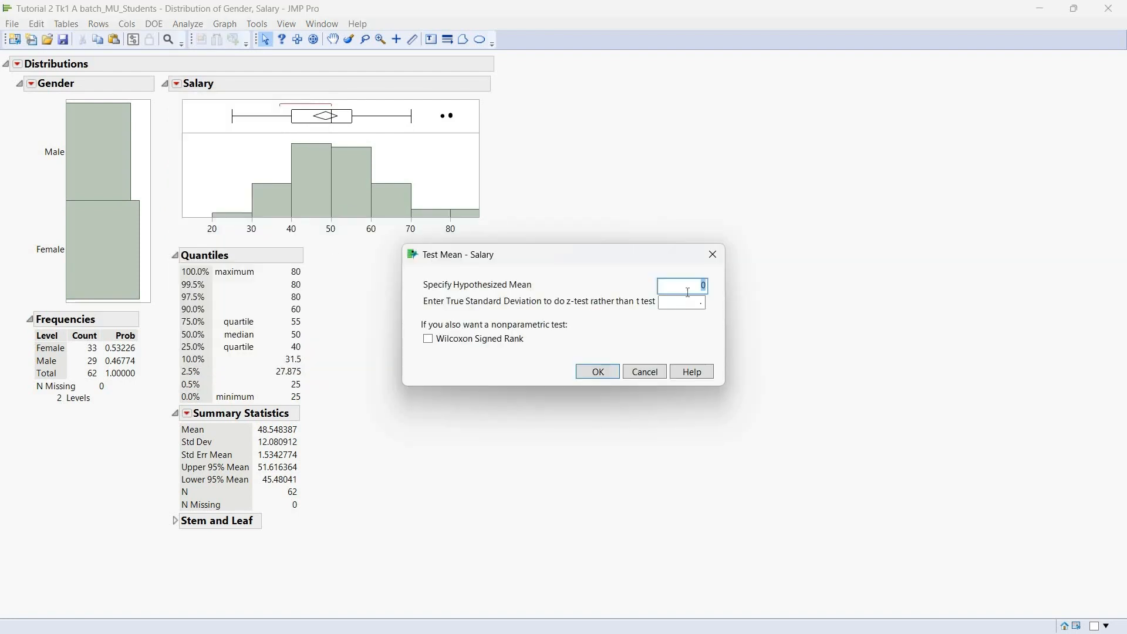
pyautogui.press('BackSpace')
pyautogui.write('50')
pyautogui.click(580, 376)
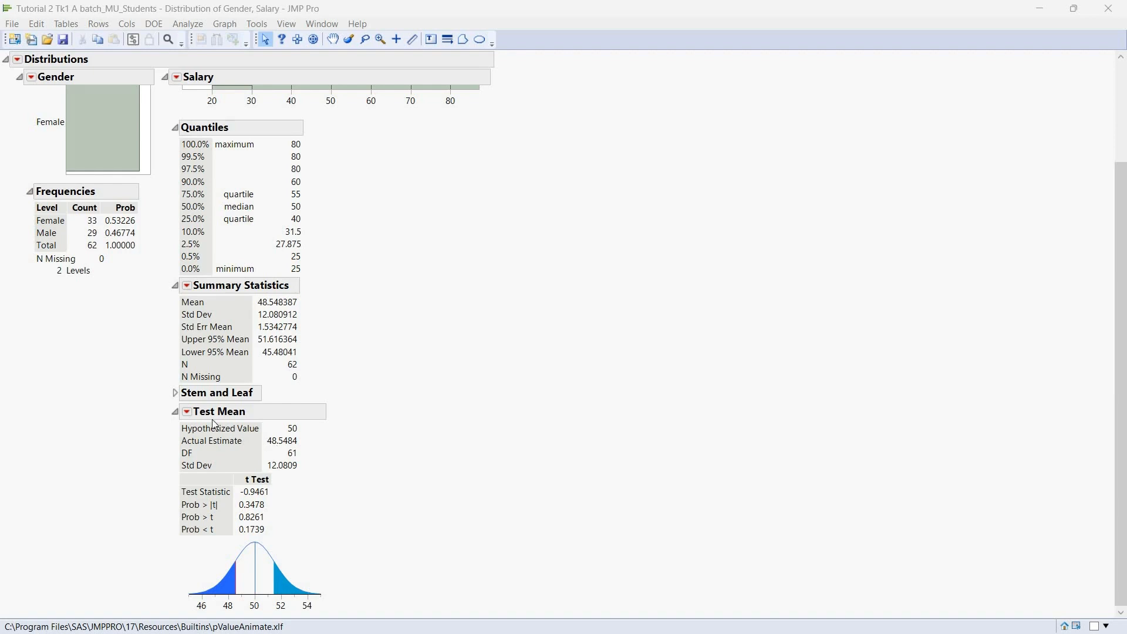
# Step: Open the PValue animation for the Salary mean test and set the test direction to High Side
pyautogui.click(187, 412)
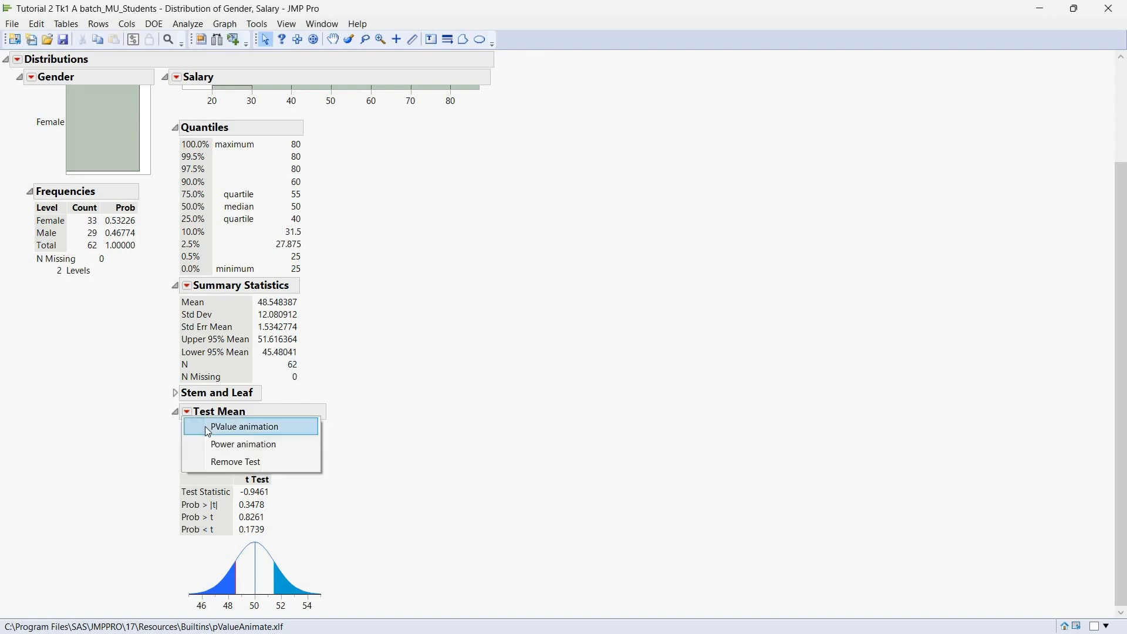
pyautogui.click(205, 426)
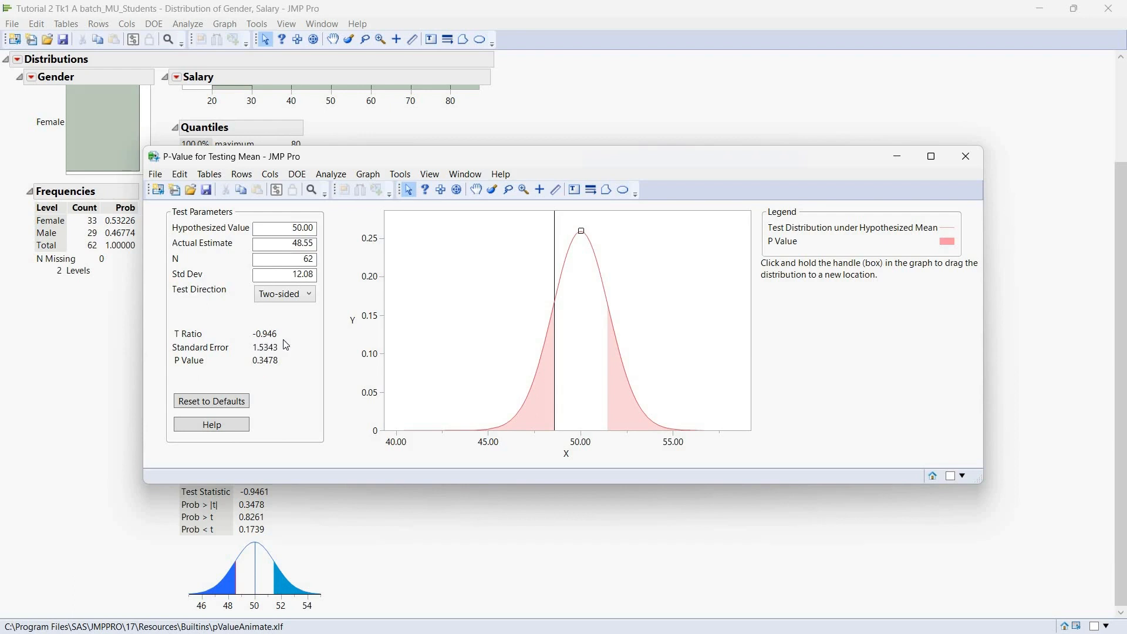
pyautogui.click(297, 305)
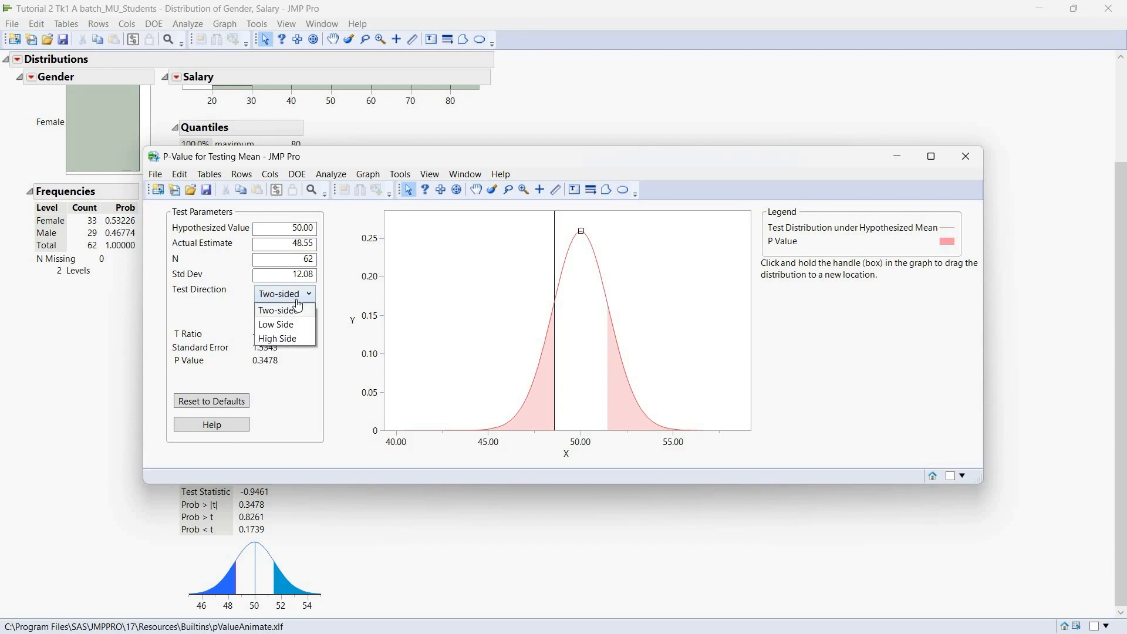
pyautogui.click(296, 337)
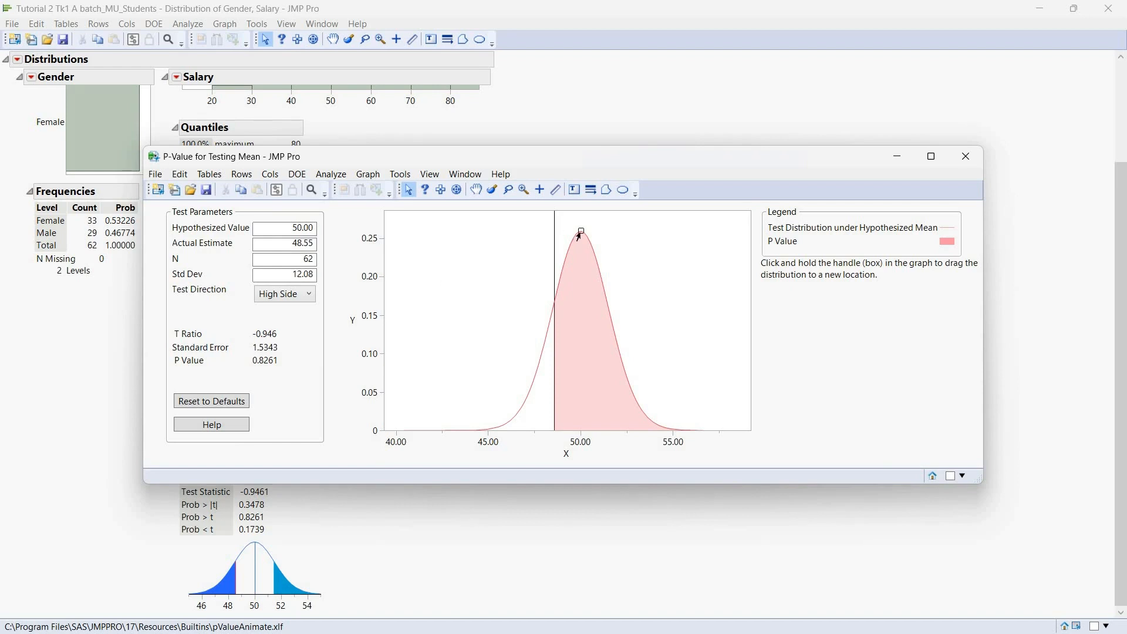
# Step: Try hypothesized values of 49 and 48.55 in the P-value animation
pyautogui.click(301, 228)
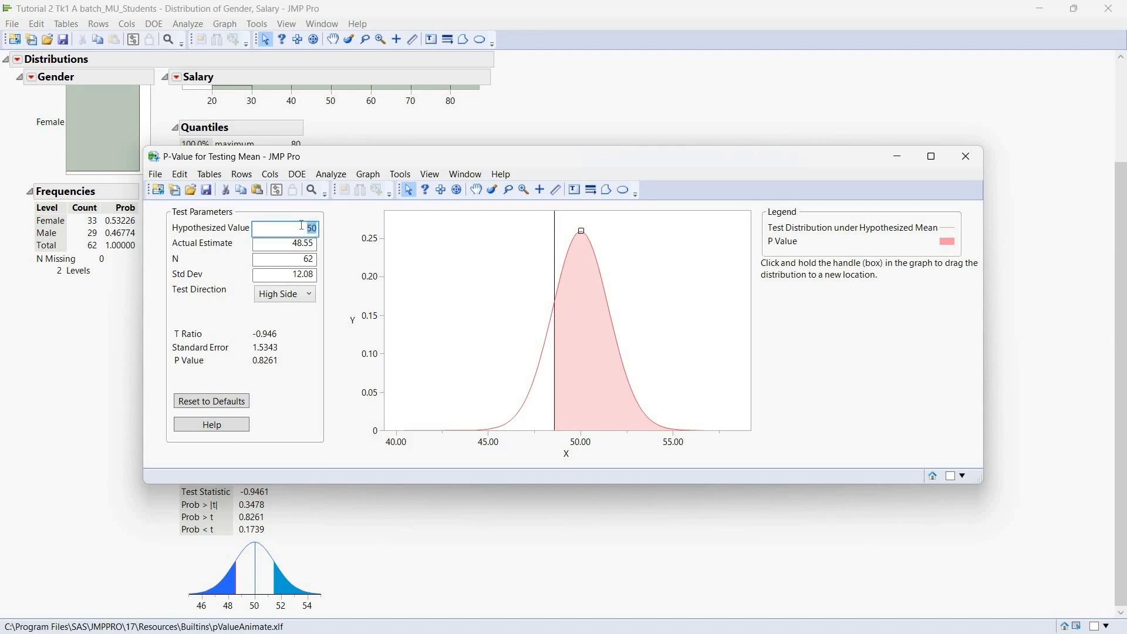
pyautogui.write('49')
pyautogui.press('Return')
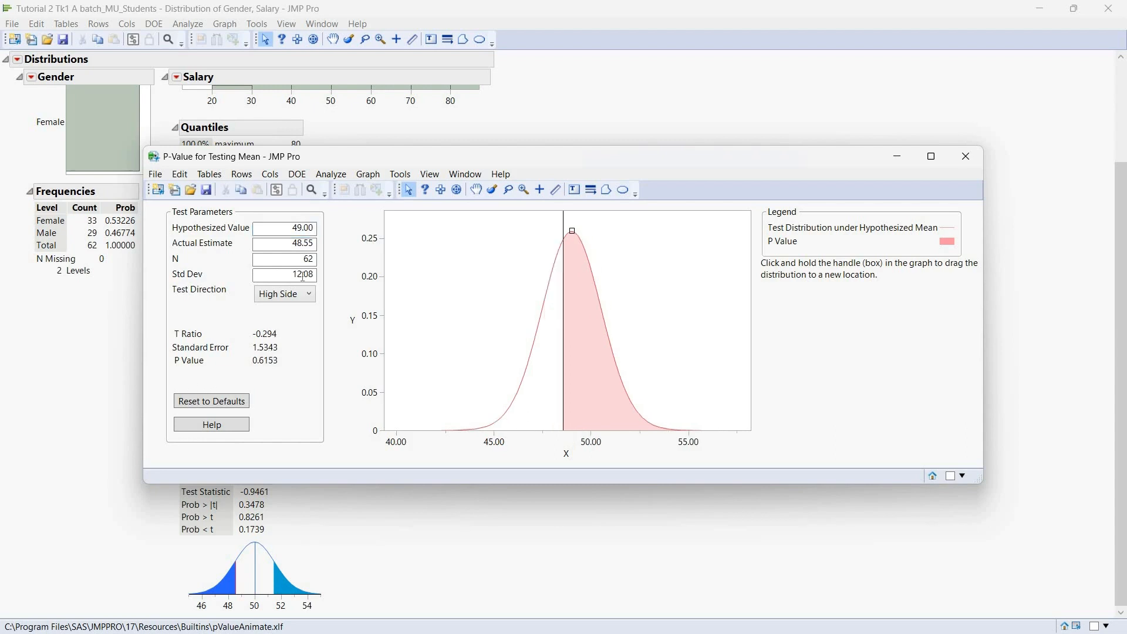
pyautogui.click(302, 225)
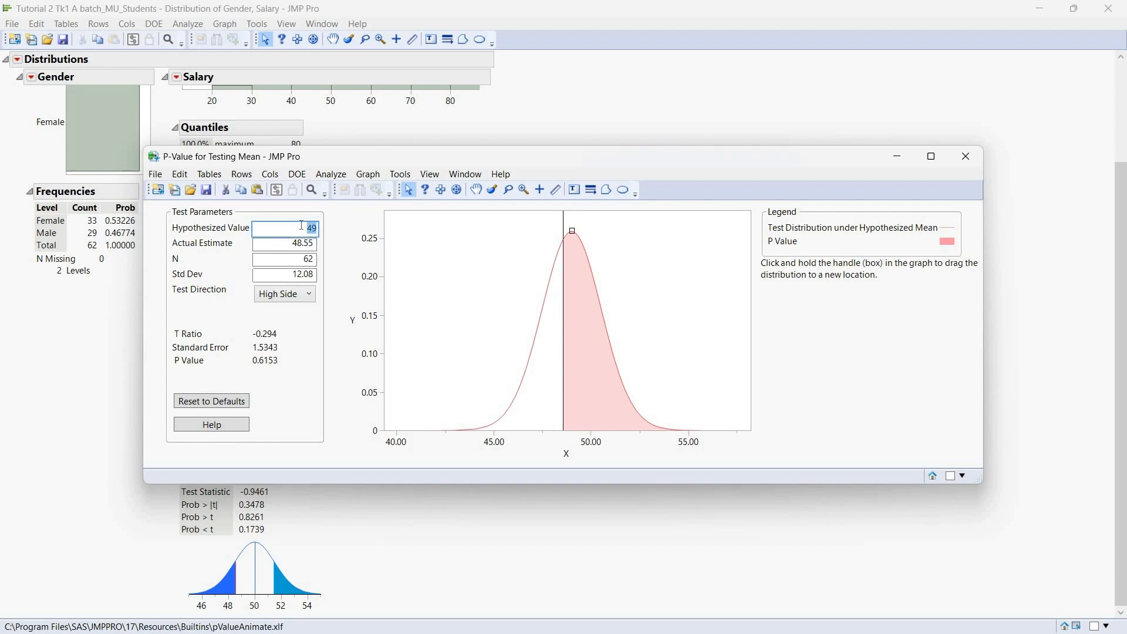
pyautogui.write('480')
pyautogui.press('BackSpace')
pyautogui.write('.55')
pyautogui.press('Return')
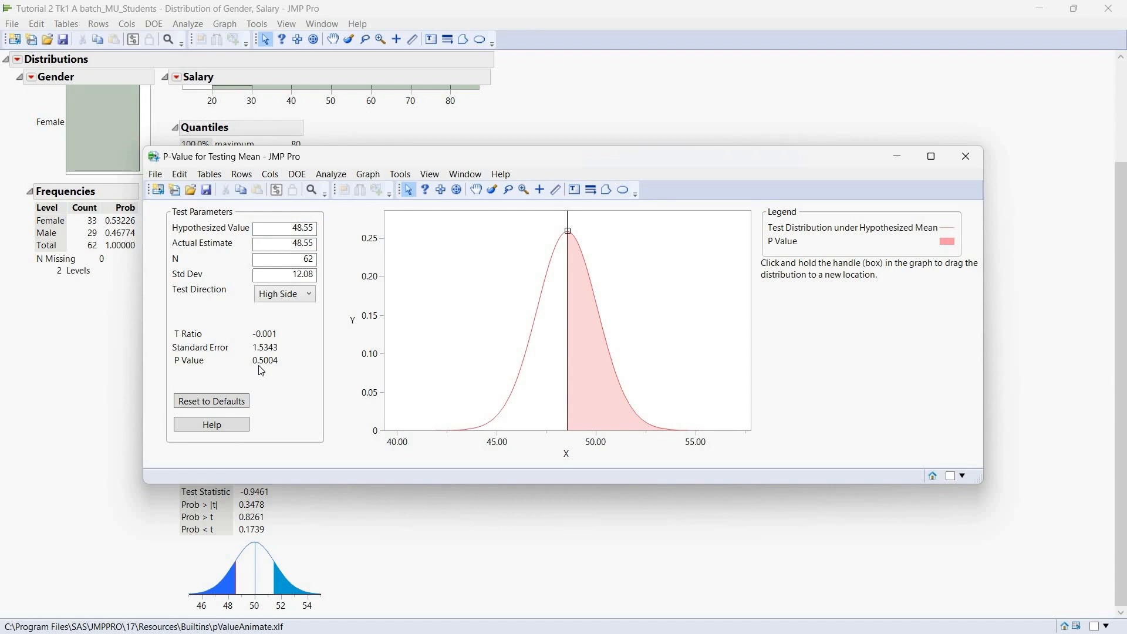
# Step: Compare the Low Side and Two-sided test directions in the P-value animation and close its window
pyautogui.click(283, 294)
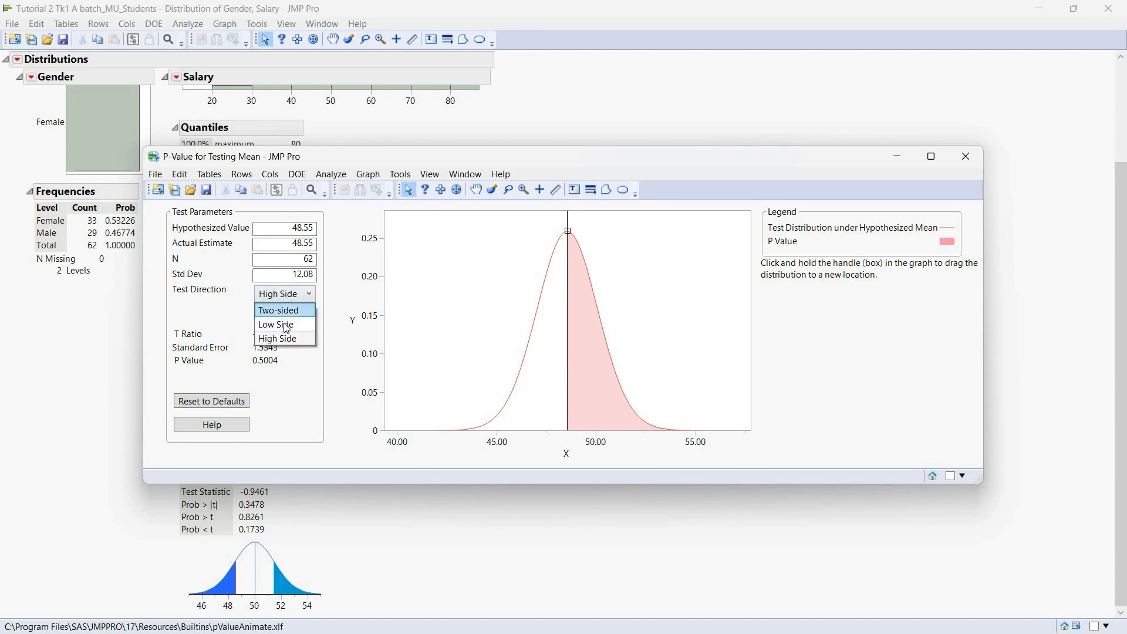
pyautogui.click(285, 325)
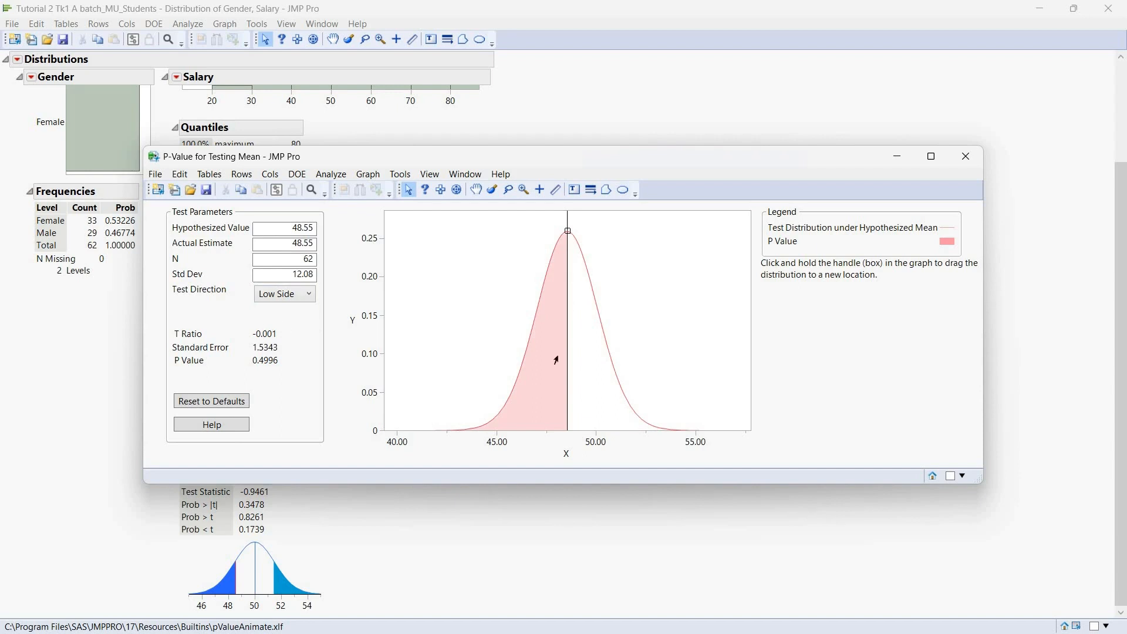
pyautogui.click(284, 301)
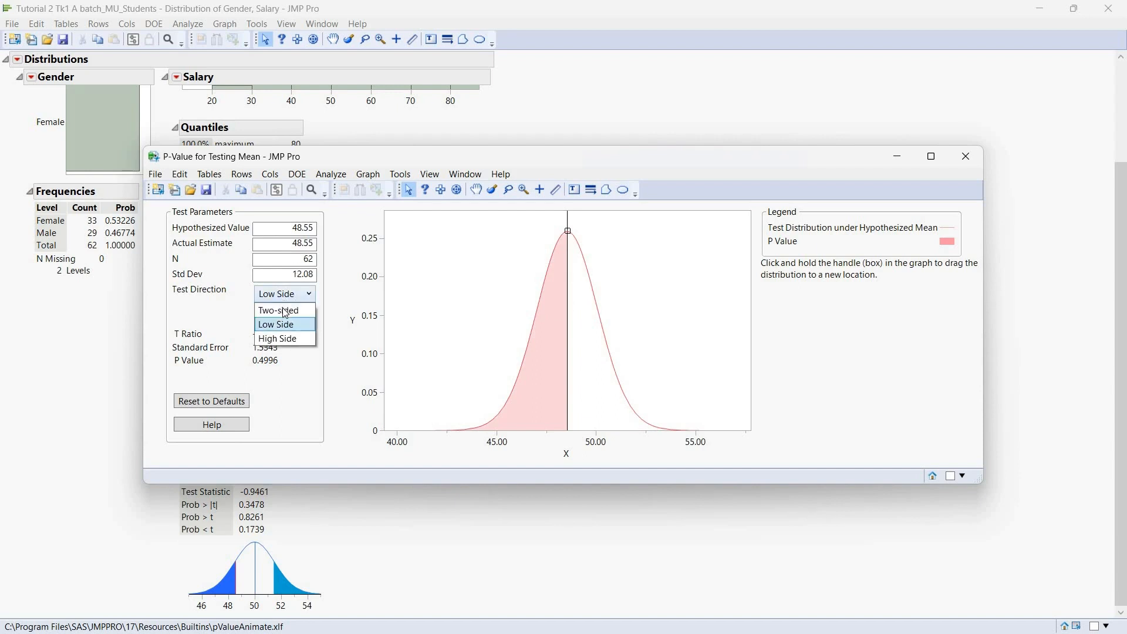
pyautogui.click(285, 312)
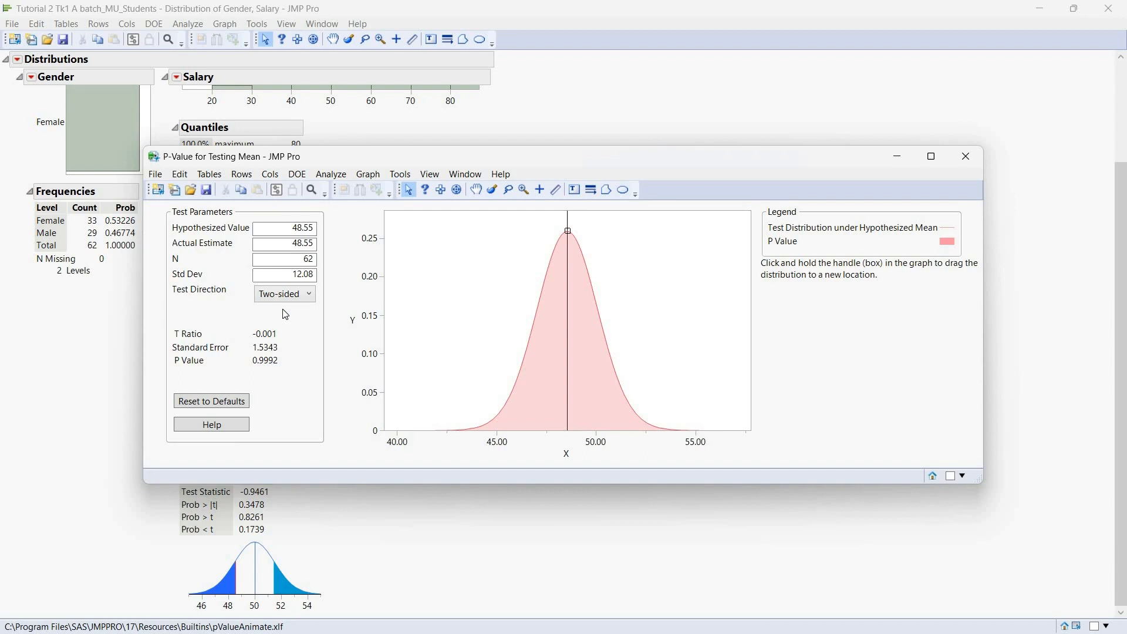
pyautogui.click(964, 157)
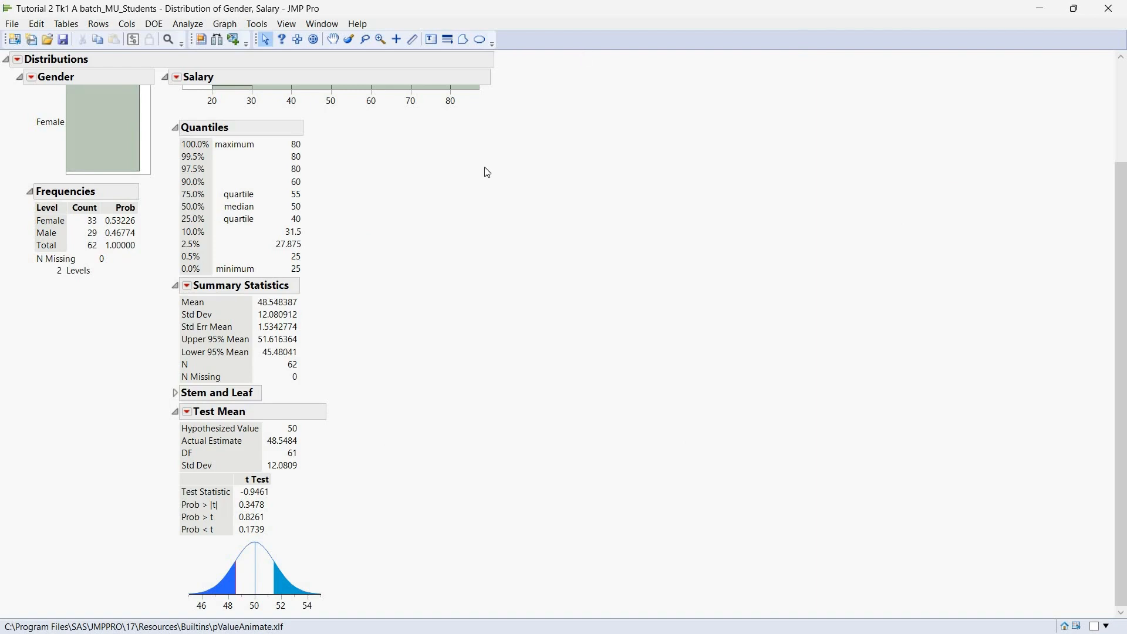
# Step: Start a Fit Y by X analysis and assign Gender and Salary as the X, Factor columns
pyautogui.click(226, 27)
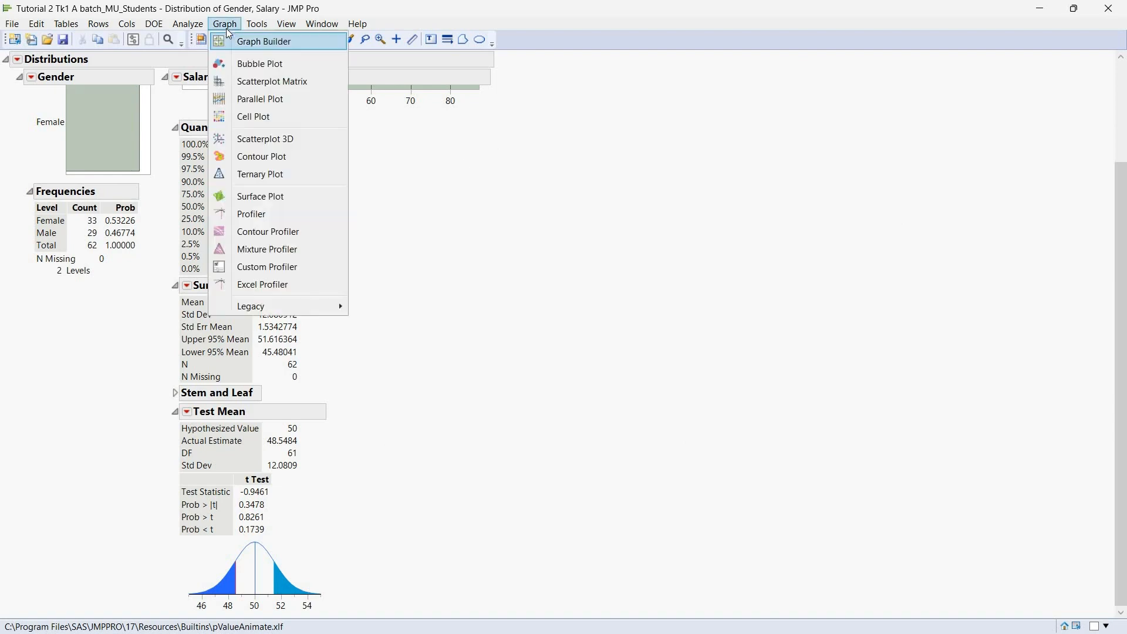
pyautogui.click(191, 27)
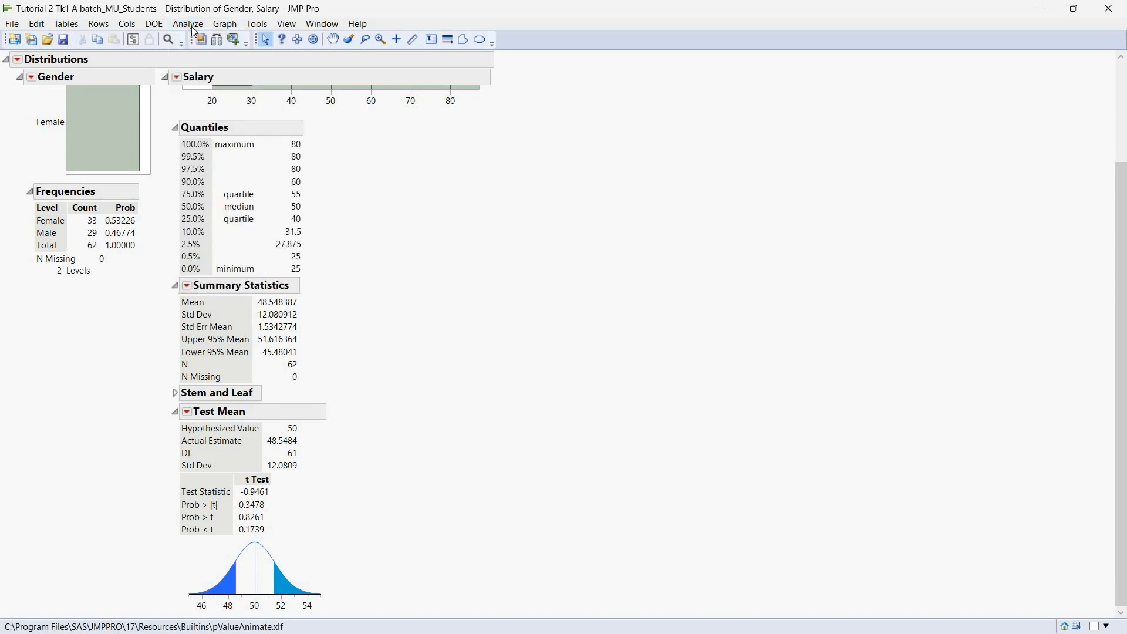
pyautogui.click(192, 27)
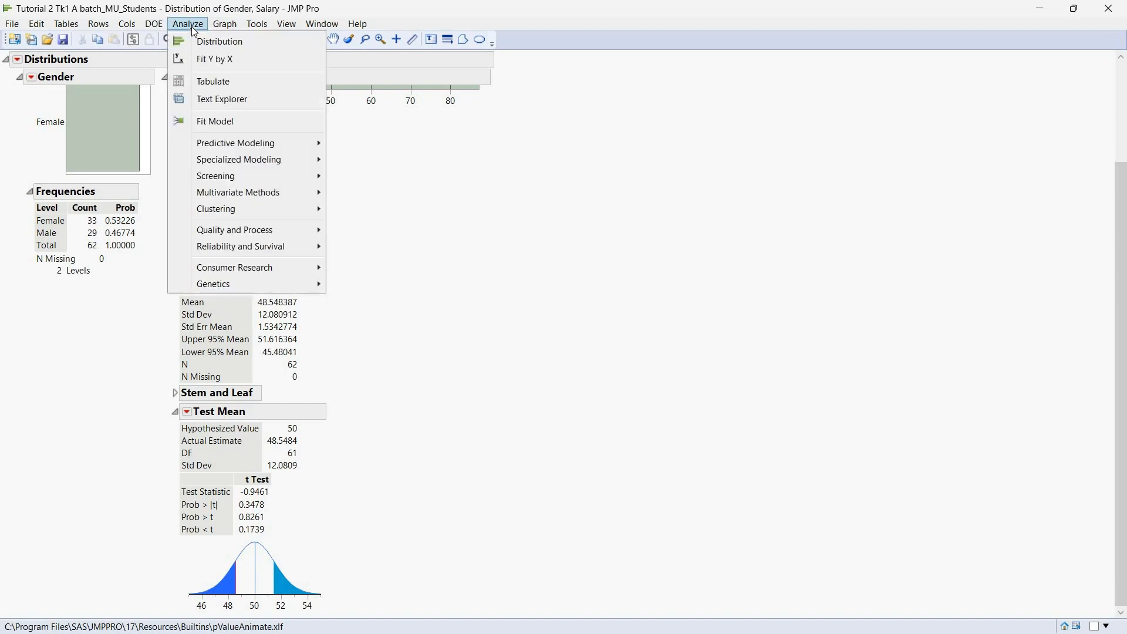
pyautogui.click(194, 61)
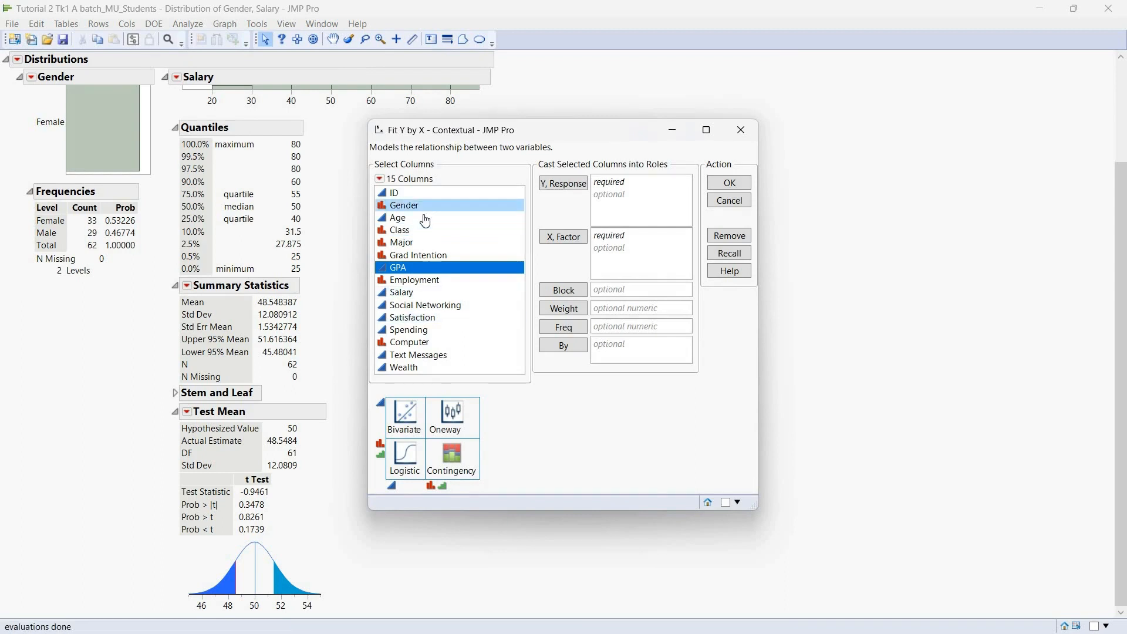
pyautogui.moveTo(405, 206); pyautogui.dragTo(621, 240)
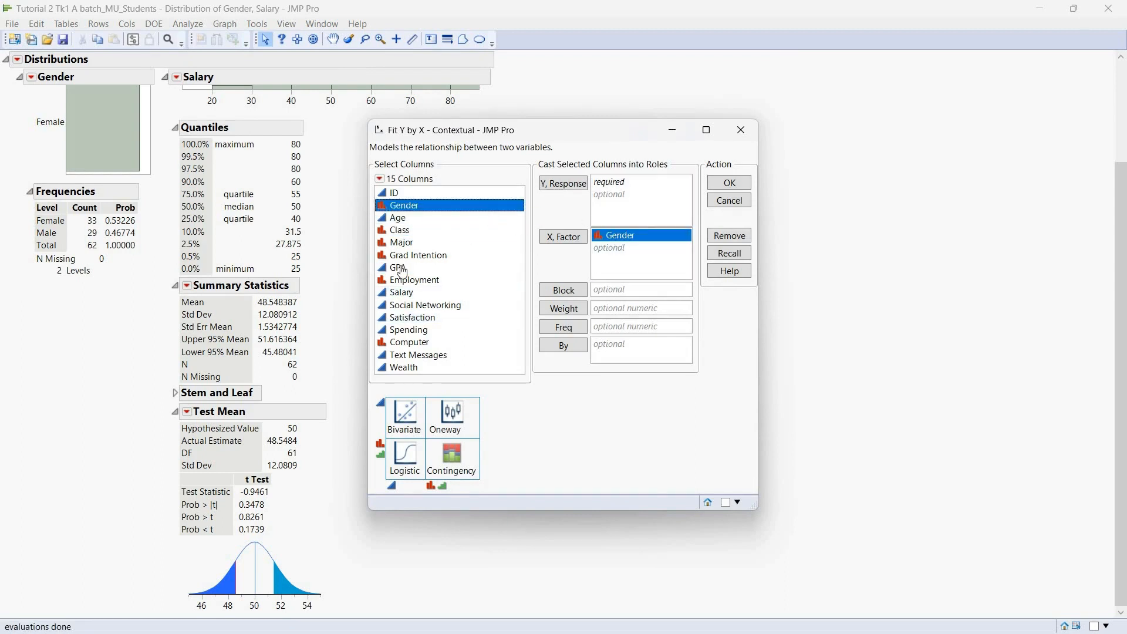
pyautogui.moveTo(395, 294); pyautogui.dragTo(629, 261)
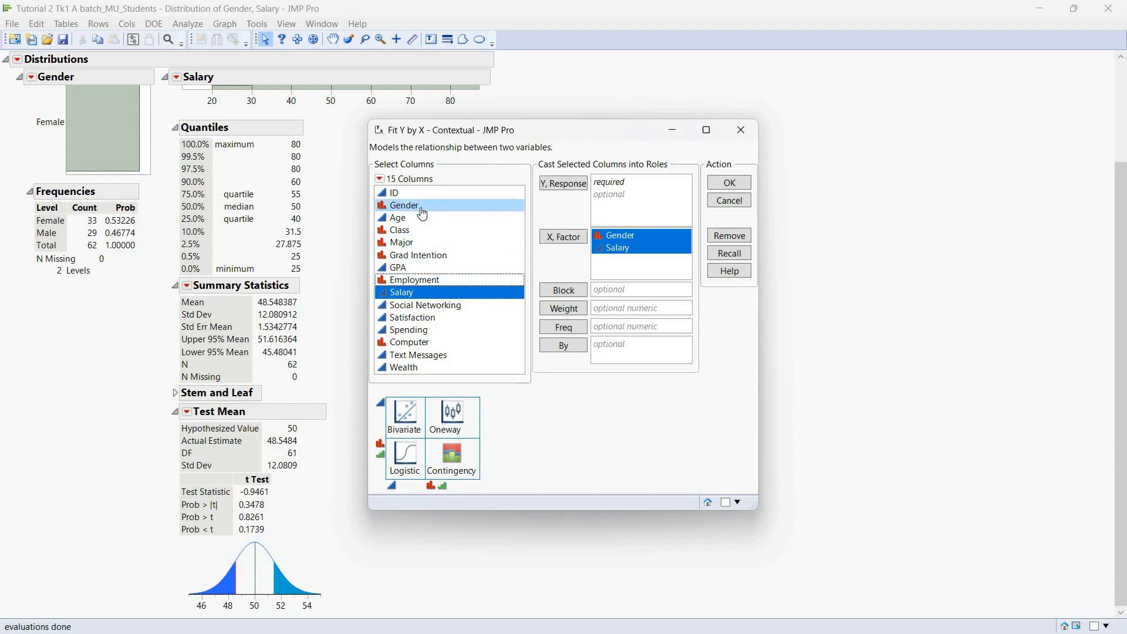
# Step: Assign Grad Intention and Spending as the Y, Response columns, run the analysis and maximize its report window
pyautogui.moveTo(421, 256); pyautogui.dragTo(627, 190)
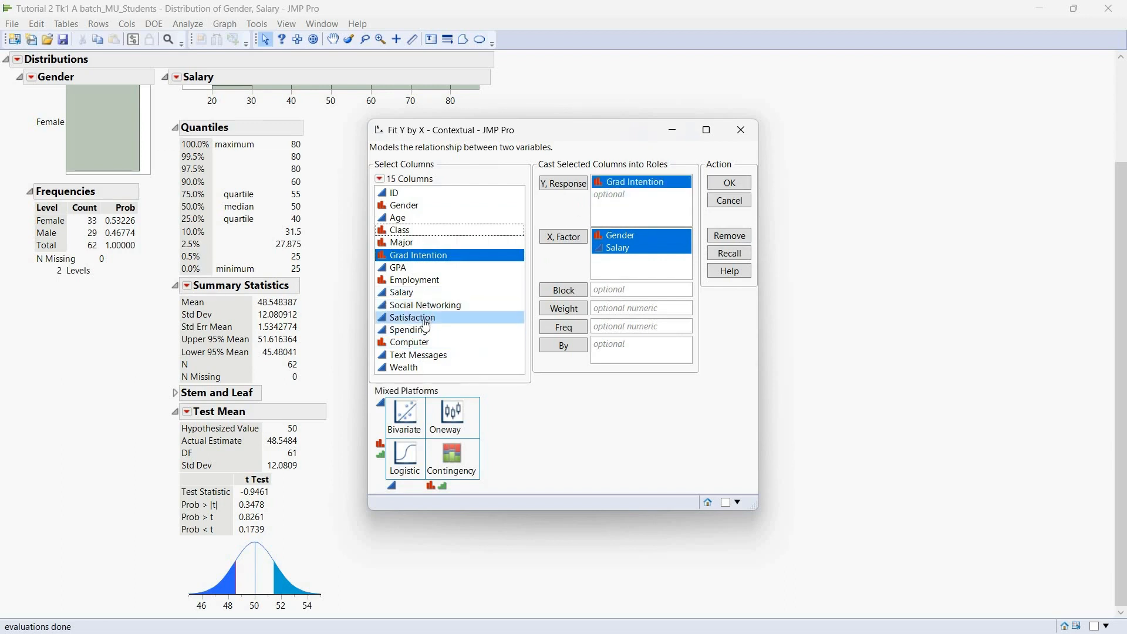
pyautogui.moveTo(424, 321); pyautogui.dragTo(557, 289)
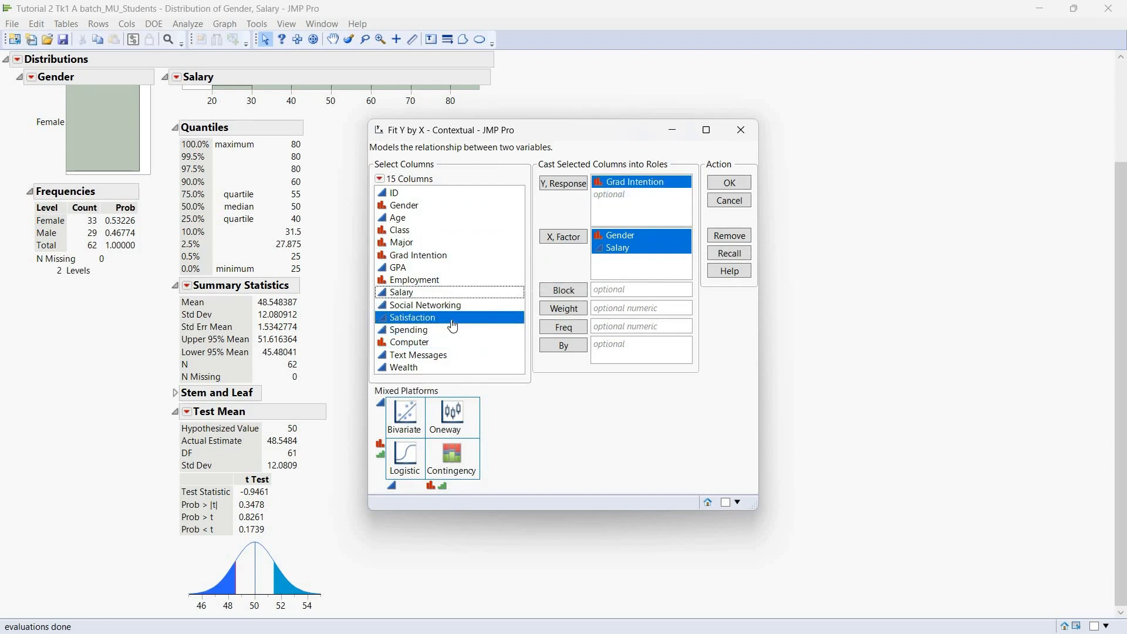
pyautogui.moveTo(448, 331); pyautogui.dragTo(640, 194)
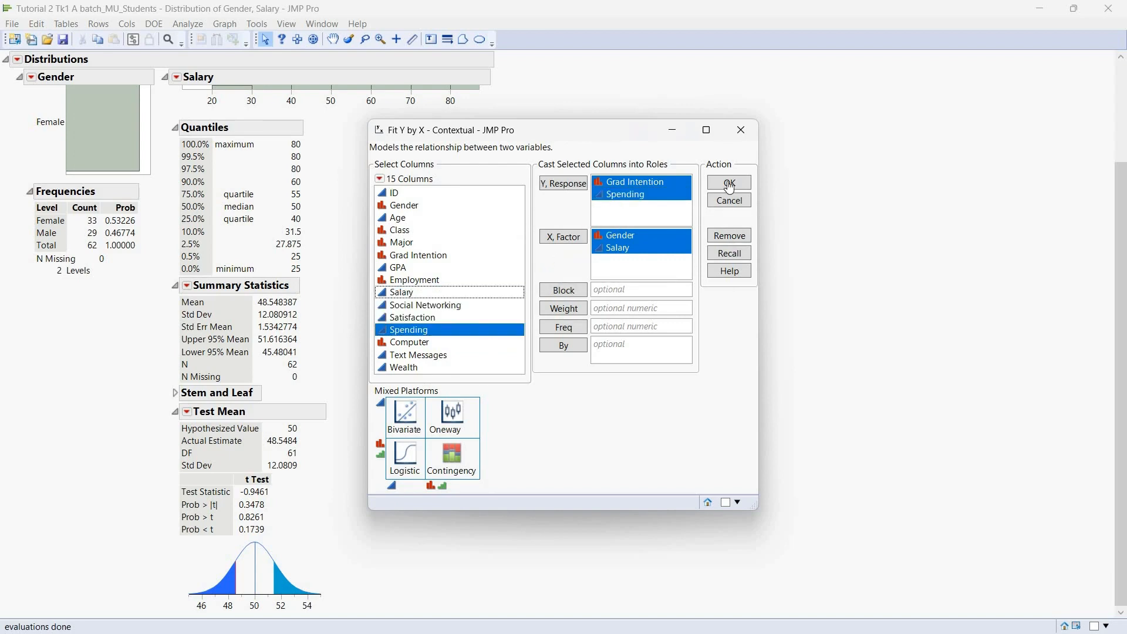
pyautogui.click(730, 187)
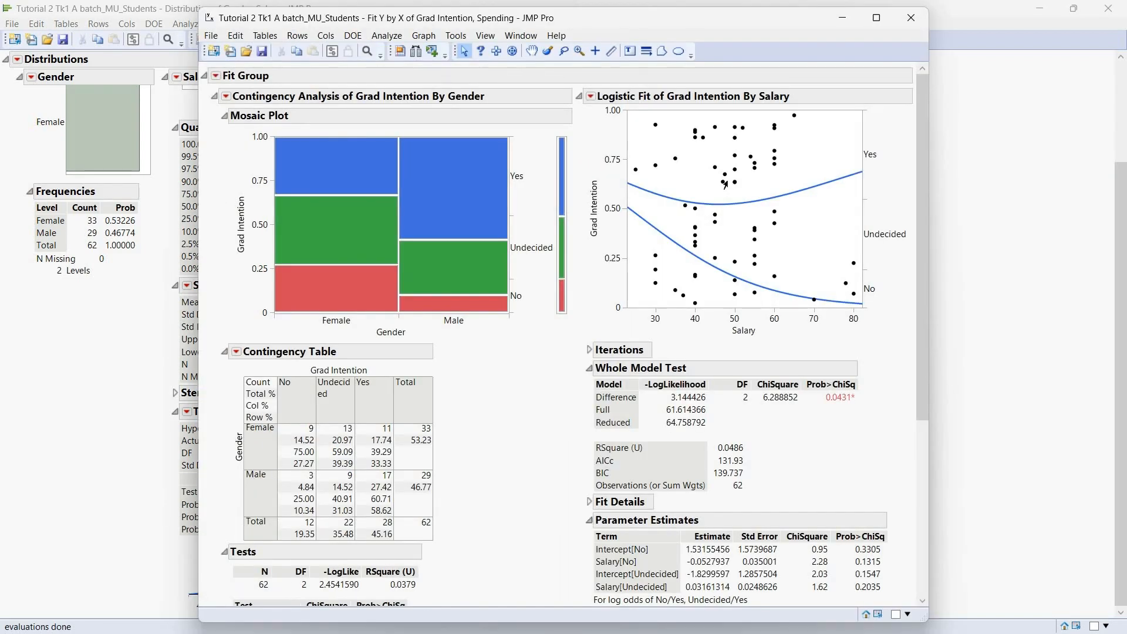
pyautogui.click(877, 18)
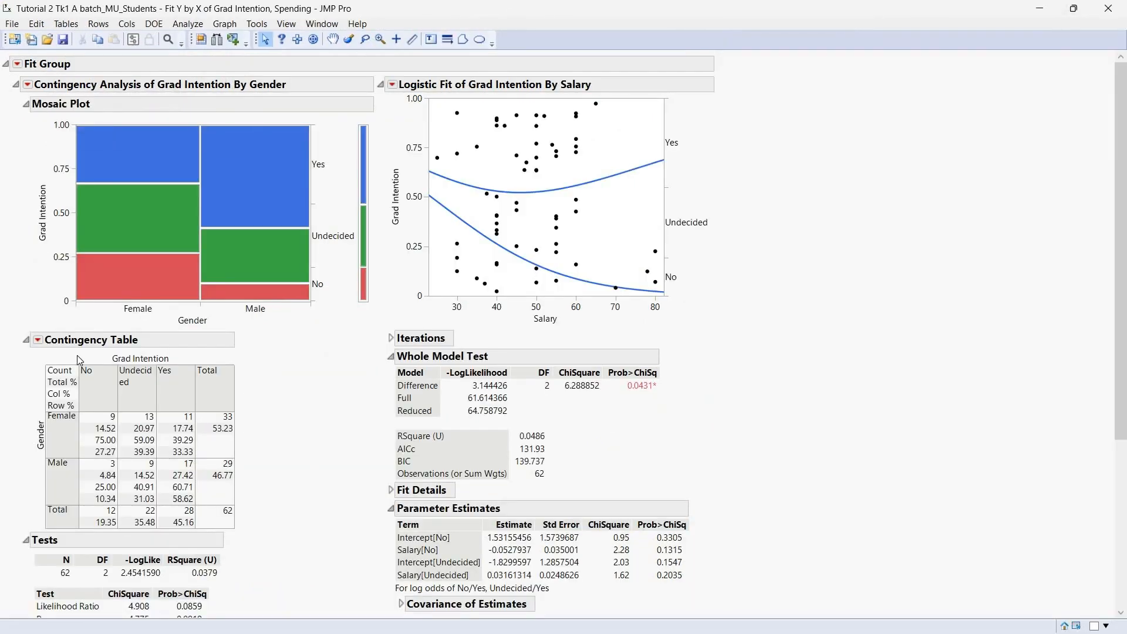
# Step: Examine the Fit Y by X report, highlighting the Female Yes, Undecided and No segments of the mosaic plot and reviewing the contingency table
pyautogui.scroll(-4, 92, 458)
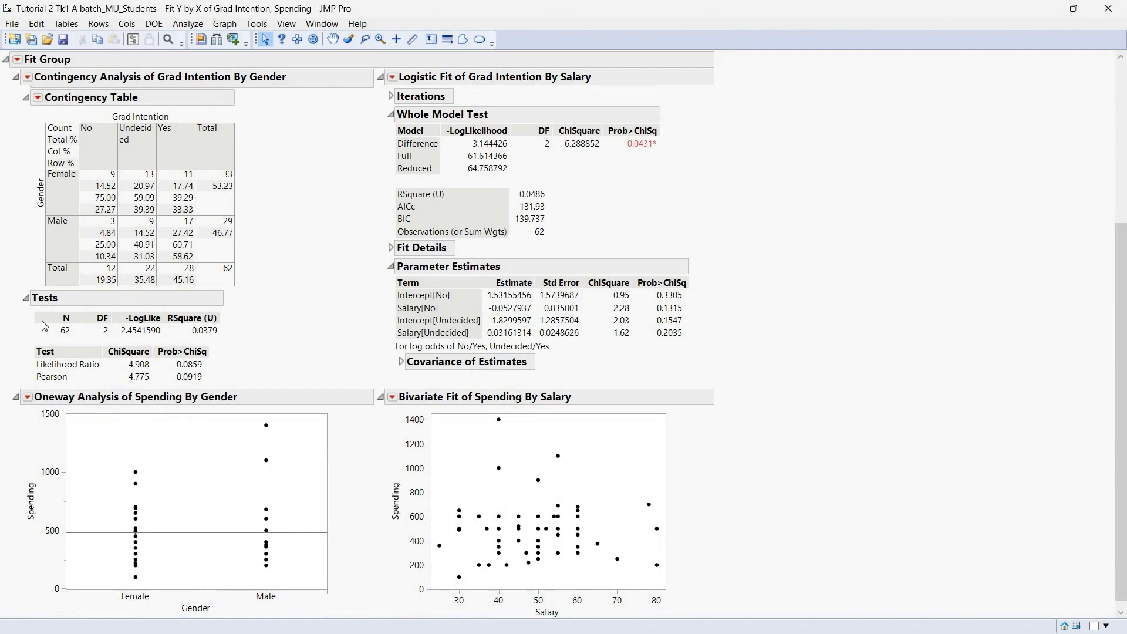
pyautogui.scroll(4, 45, 326)
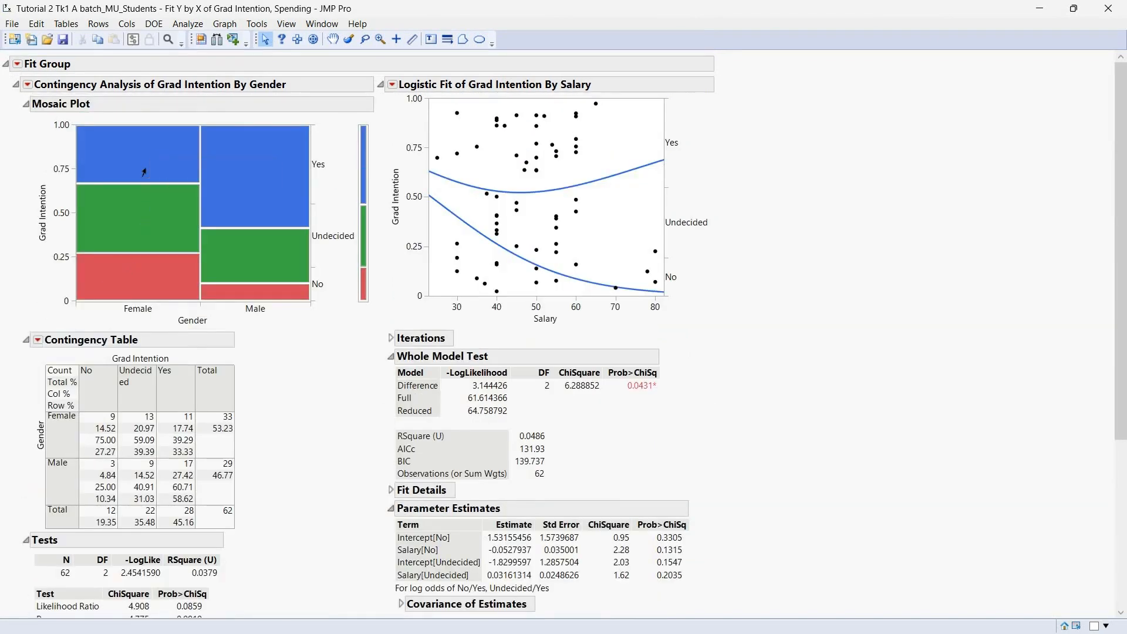
pyautogui.moveTo(144, 172)
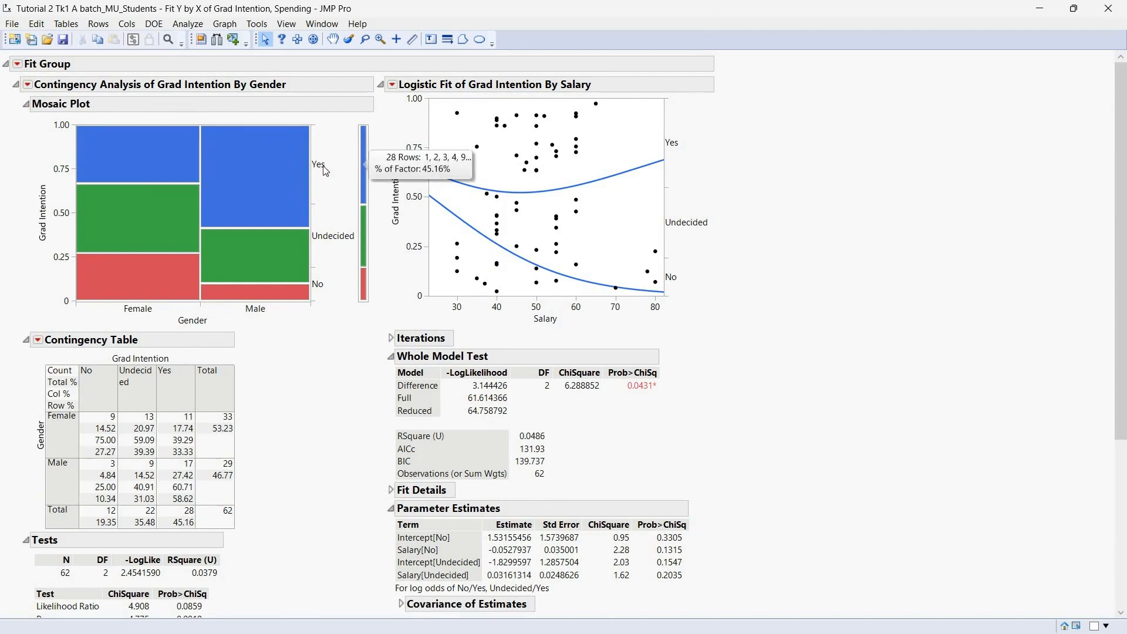
pyautogui.click(169, 157)
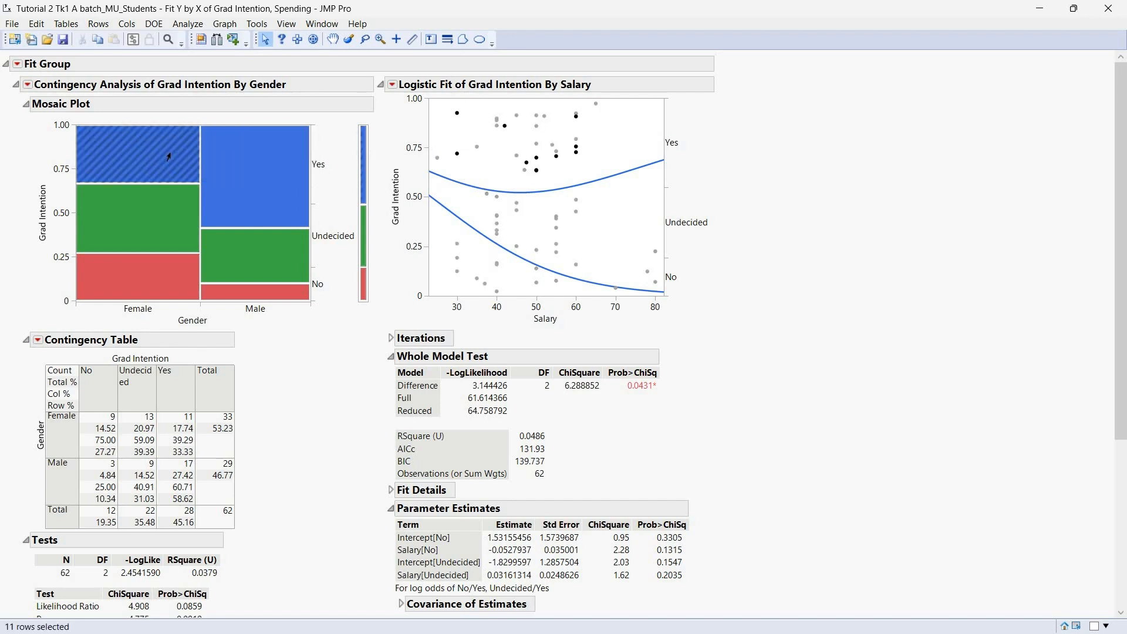
pyautogui.click(157, 226)
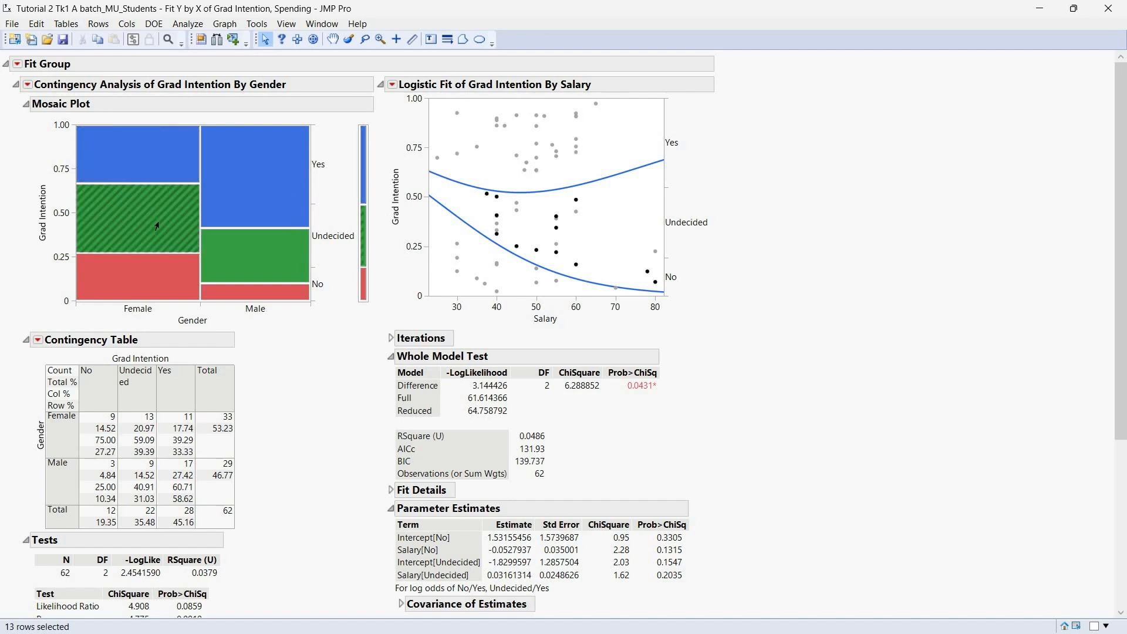
pyautogui.click(145, 279)
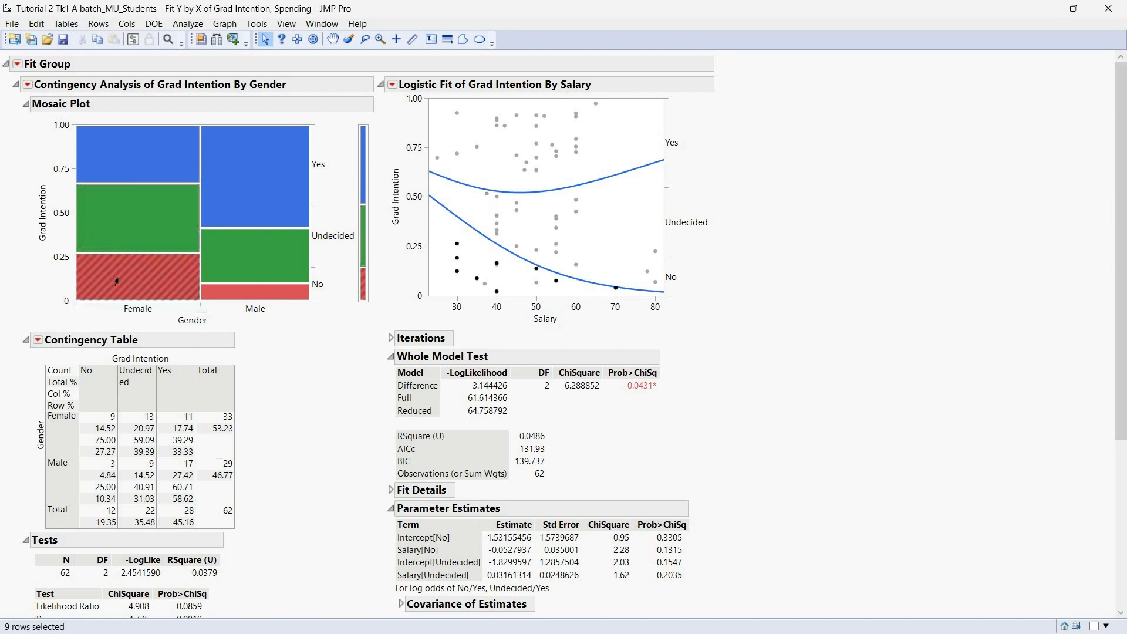
pyautogui.moveTo(116, 282)
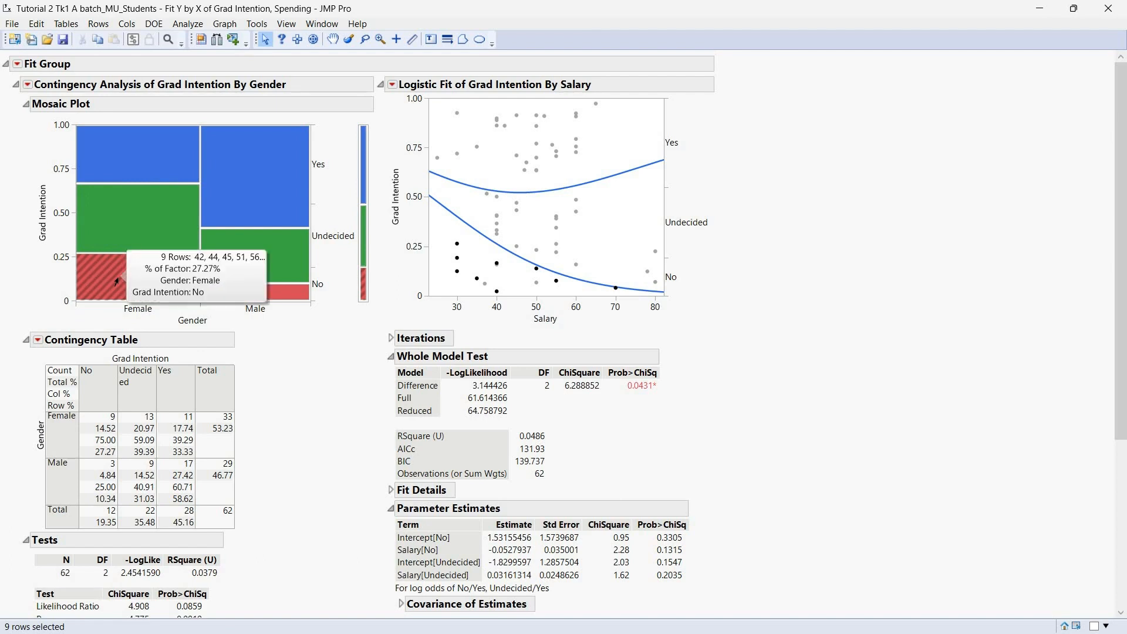
pyautogui.scroll(-3, 130, 455)
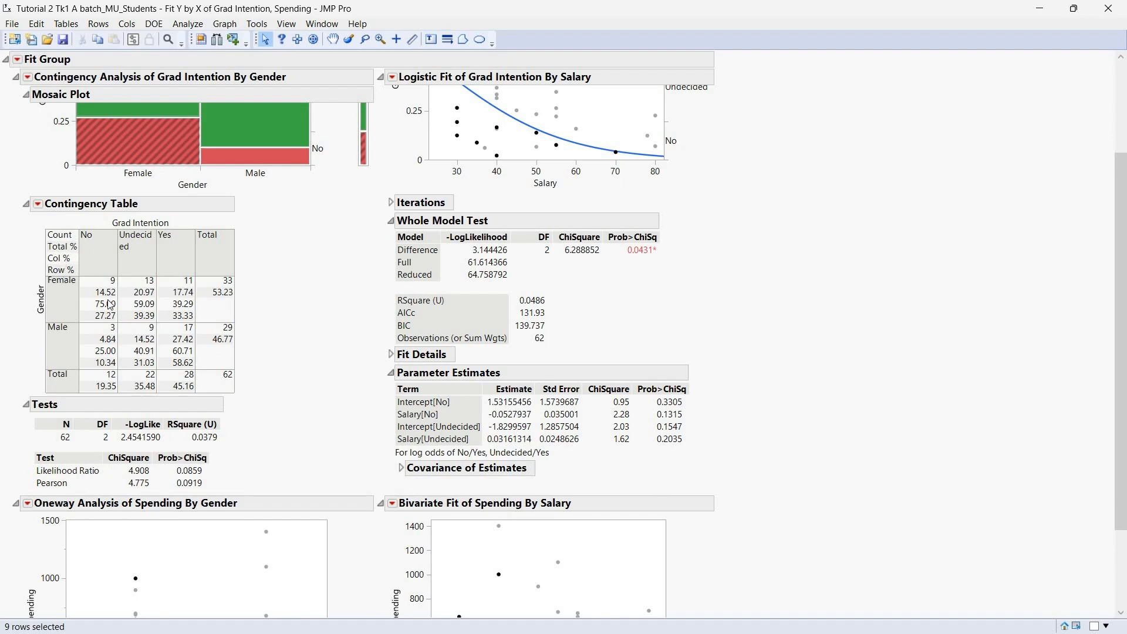
pyautogui.scroll(-3, 110, 304)
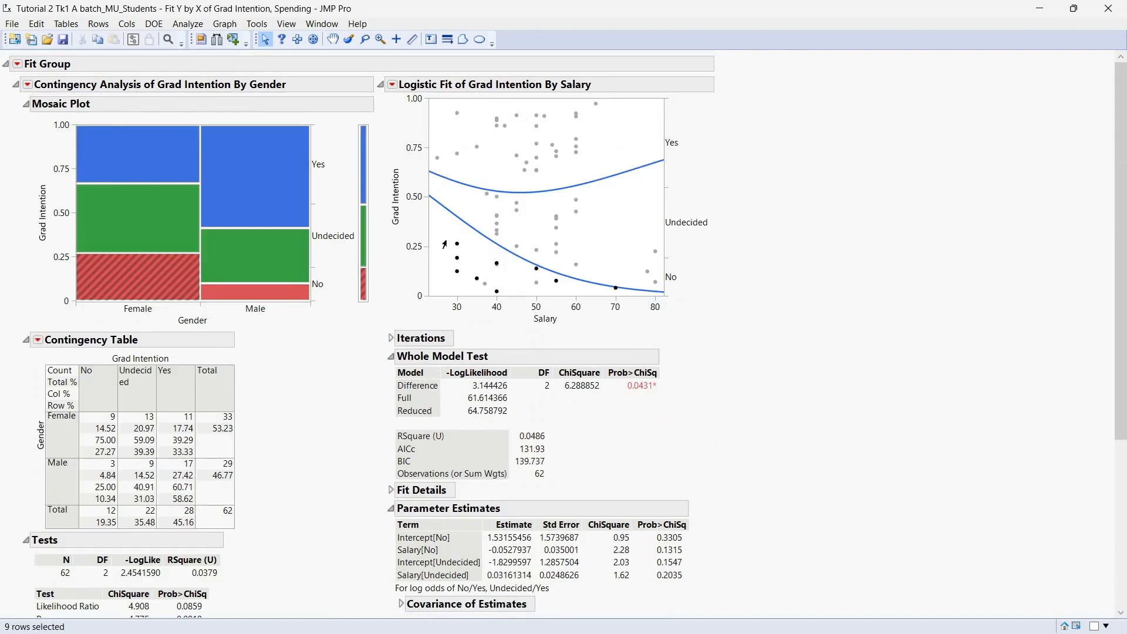
# Step: Add an ROC curve to the logistic fit of Grad Intention by Salary
pyautogui.click(396, 85)
pyautogui.click(436, 133)
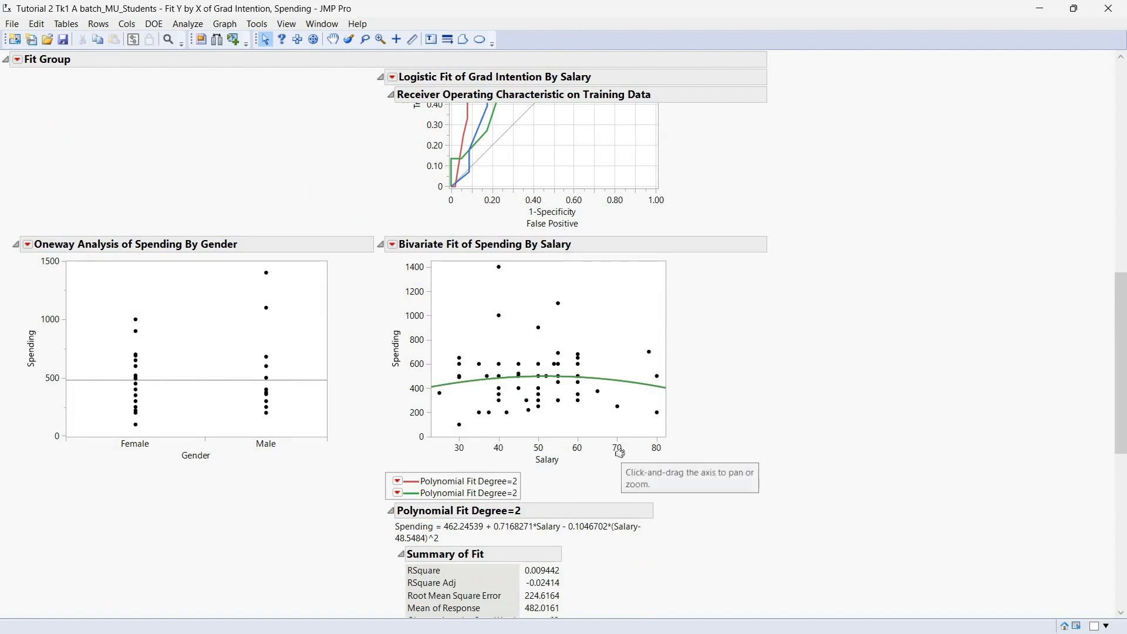
pyautogui.click(222, 25)
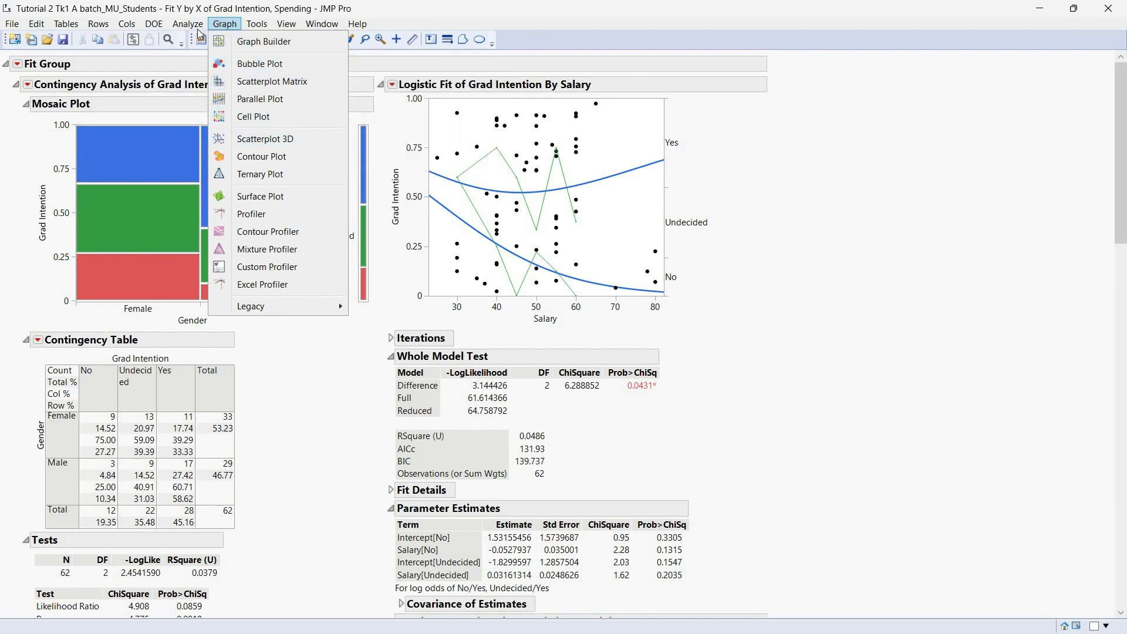
pyautogui.moveTo(194, 28)
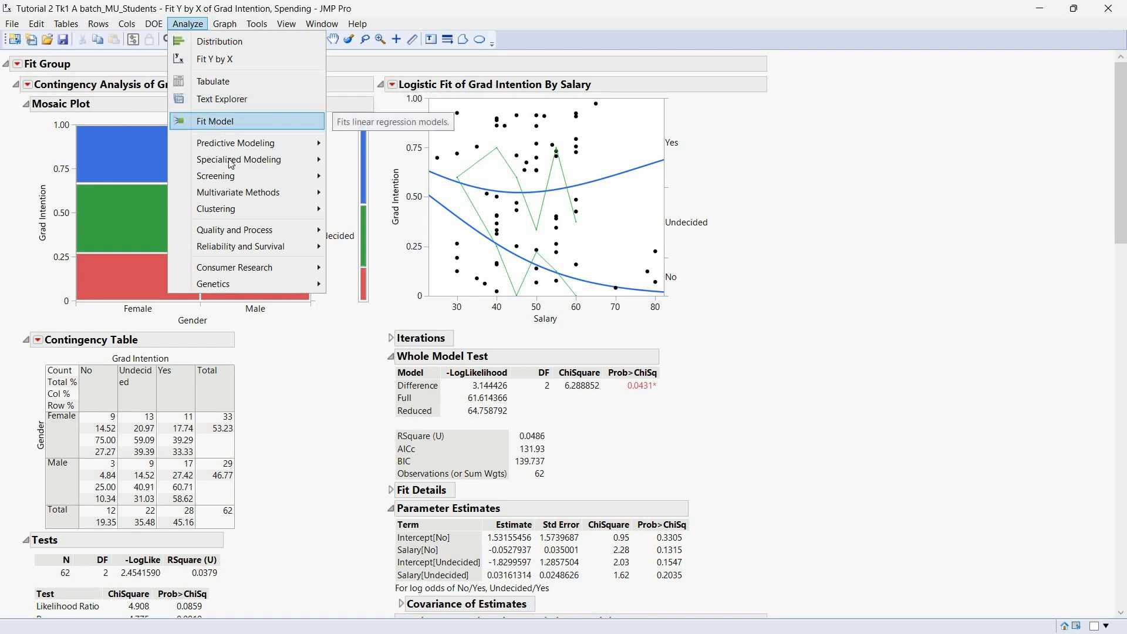
pyautogui.moveTo(241, 193)
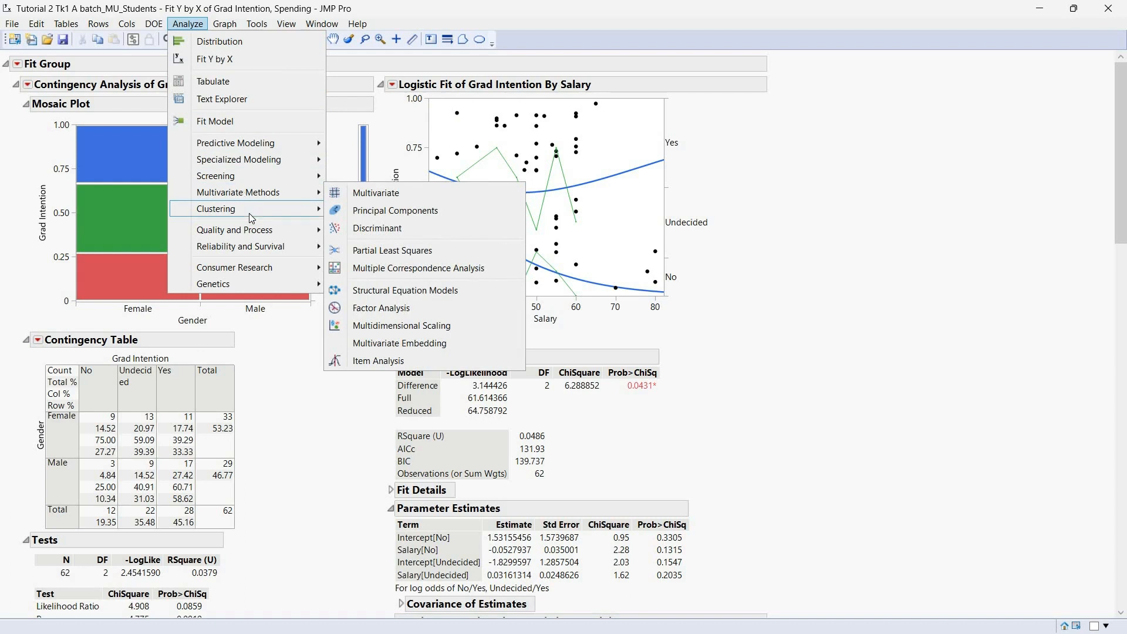
pyautogui.moveTo(250, 215)
pyautogui.click(324, 420)
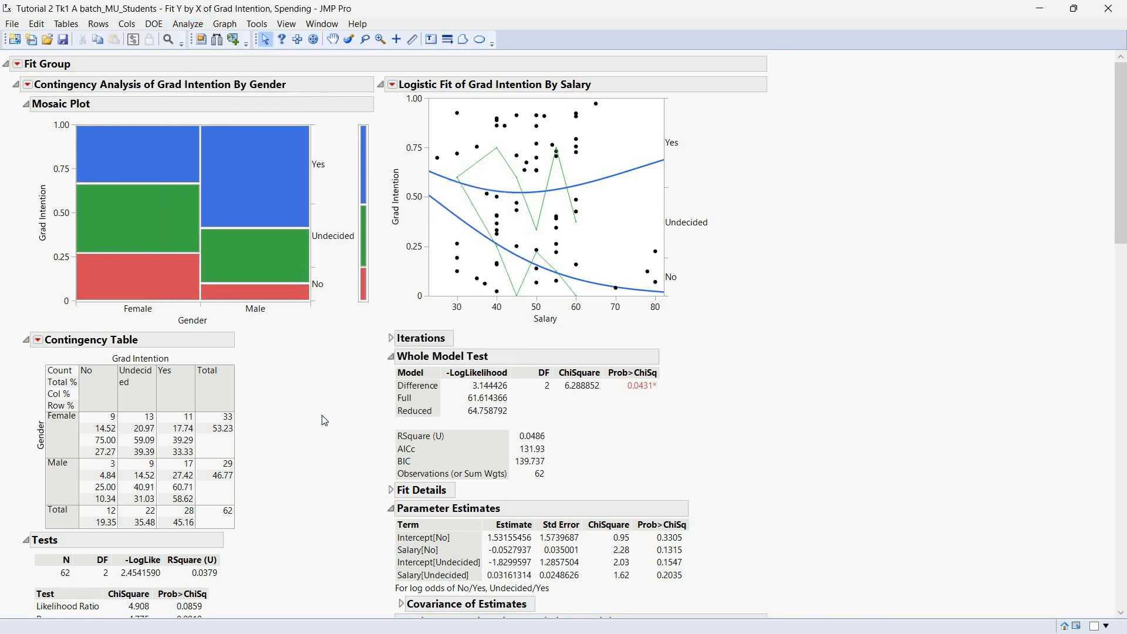